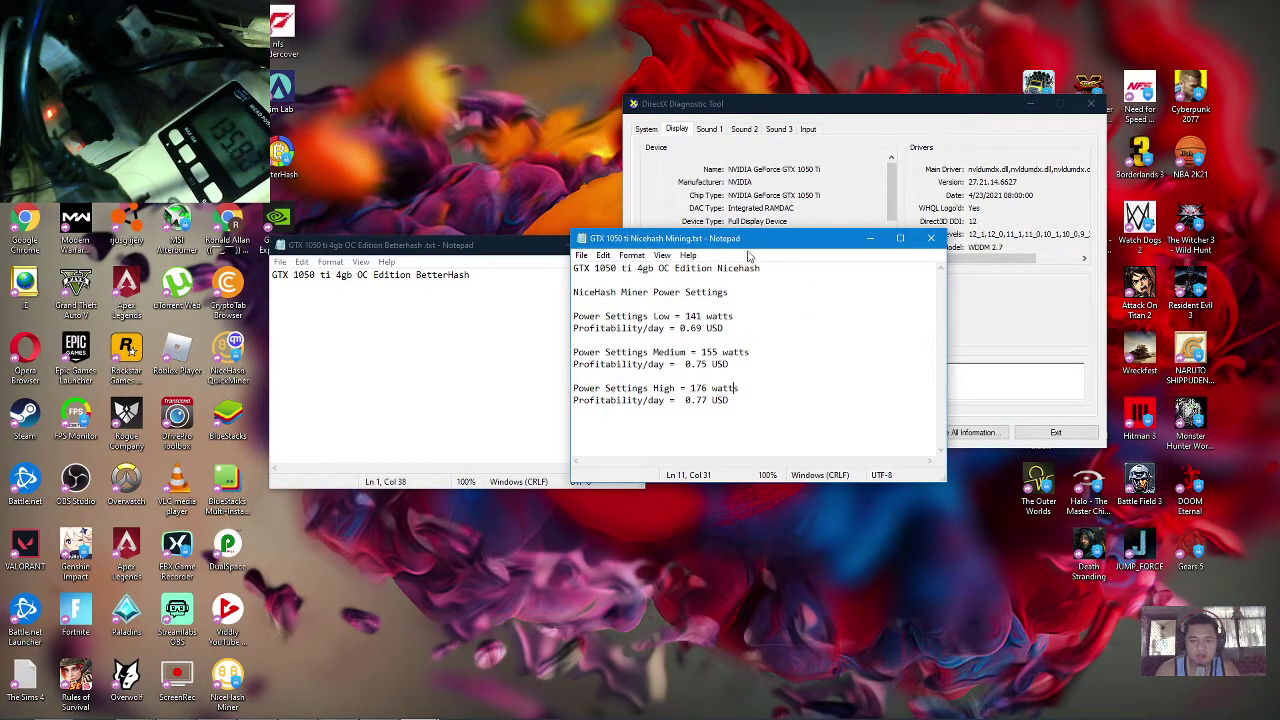
Step: Arrange the two Notepad windows side by side and highlight the NiceHash power settings results
{"action": "left_click_drag", "start_coordinate": [754, 245], "coordinate": [797, 251]}
{"action": "mouse_move", "coordinate": [510, 253]}
{"action": "left_mouse_down"}
{"action": "mouse_move", "coordinate": [459, 236]}
{"action": "mouse_move", "coordinate": [475, 250]}
{"action": "left_mouse_up"}
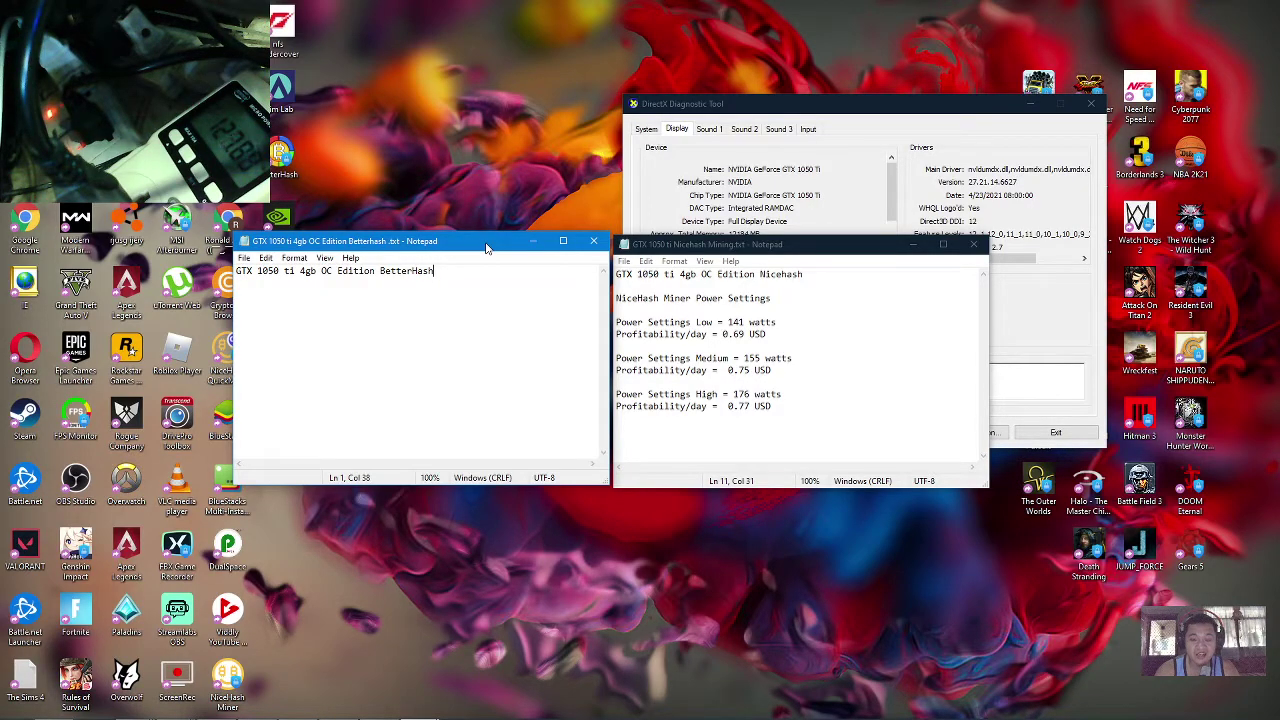
{"action": "mouse_move", "coordinate": [632, 298]}
{"action": "left_mouse_down"}
{"action": "mouse_move", "coordinate": [773, 298]}
{"action": "mouse_move", "coordinate": [798, 376]}
{"action": "left_mouse_up"}
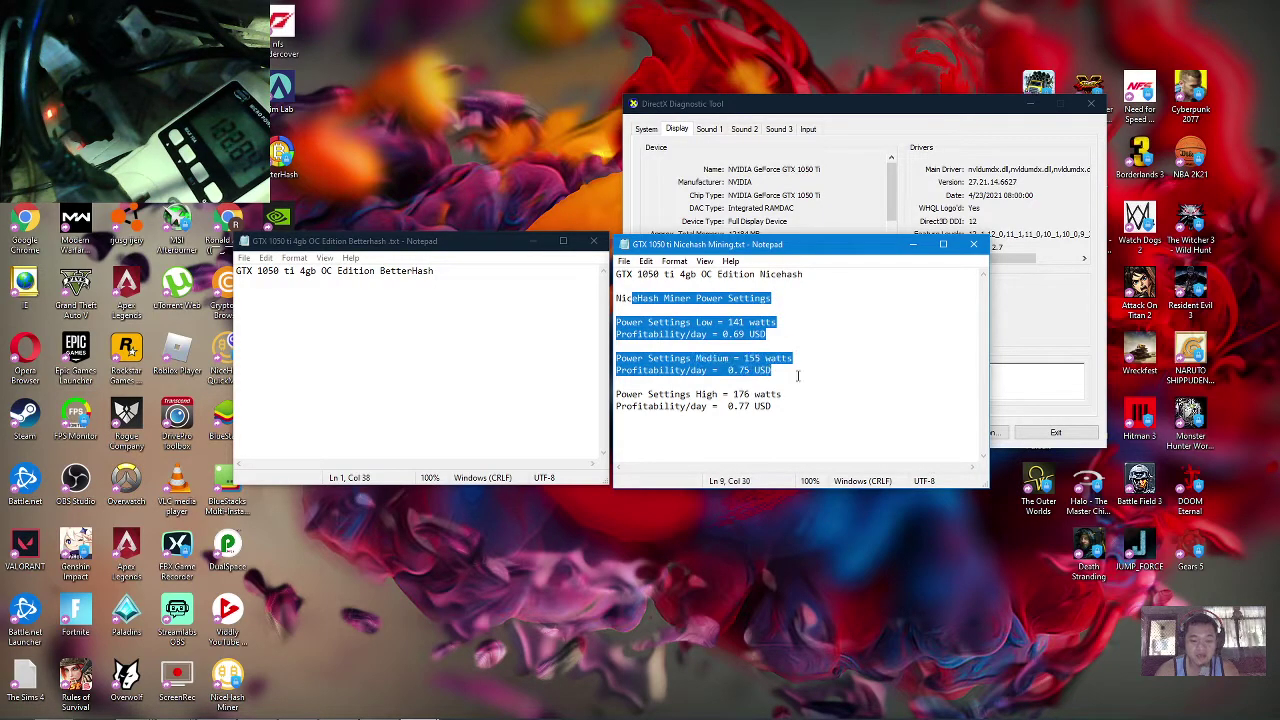
{"action": "left_click", "coordinate": [785, 322]}
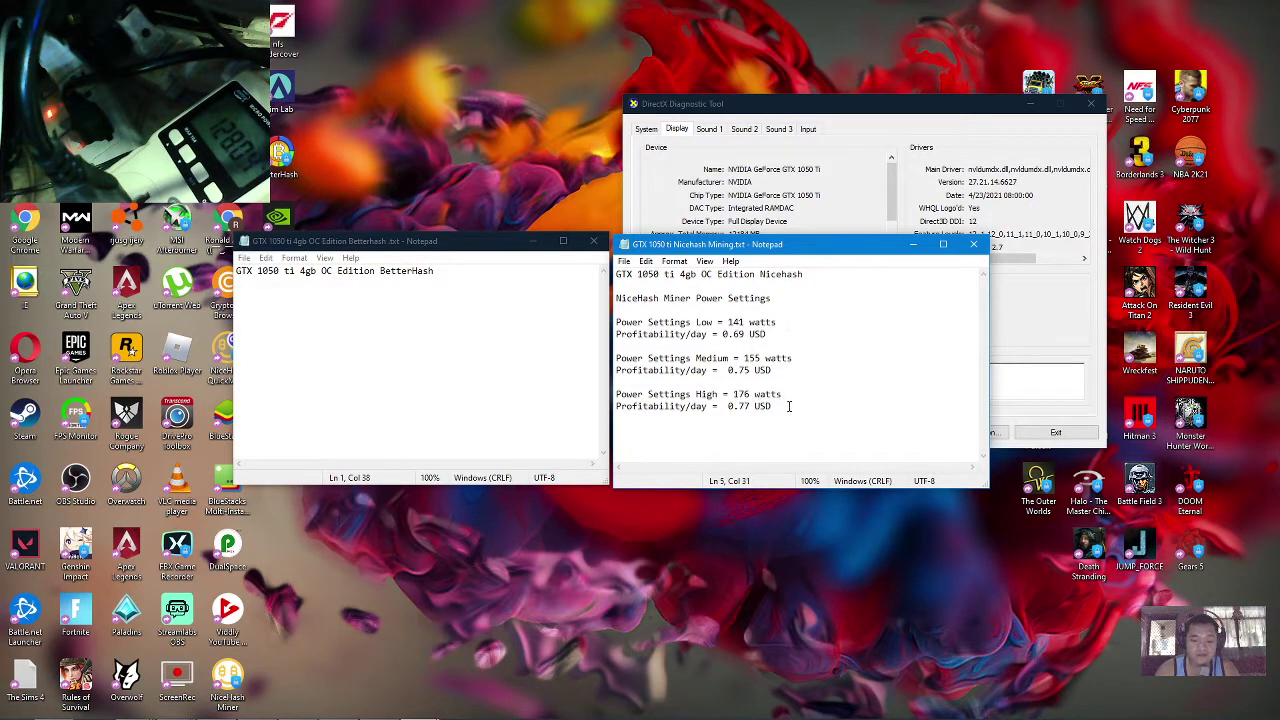
Step: Review NiceHash's High setting figures of 176 watts and 0.77 USD/day, then return to the BetterHash notes
{"action": "left_click_drag", "start_coordinate": [789, 411], "coordinate": [614, 418]}
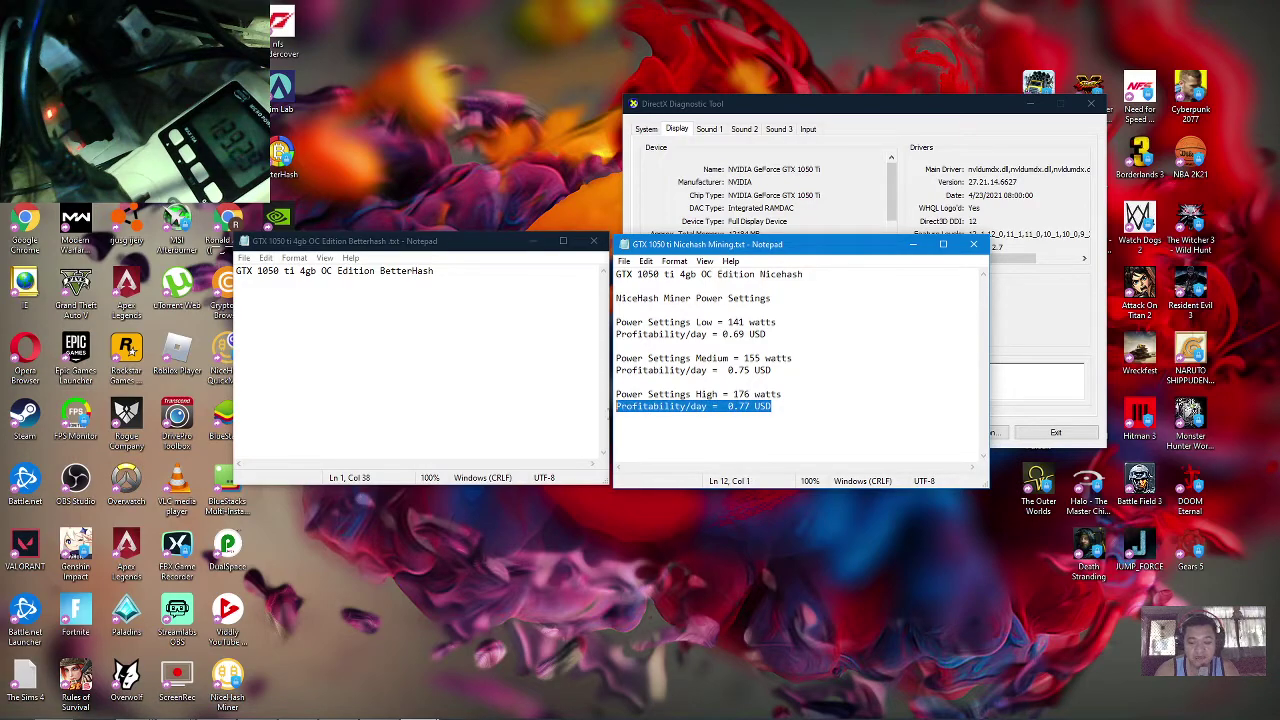
{"action": "left_click", "coordinate": [740, 408]}
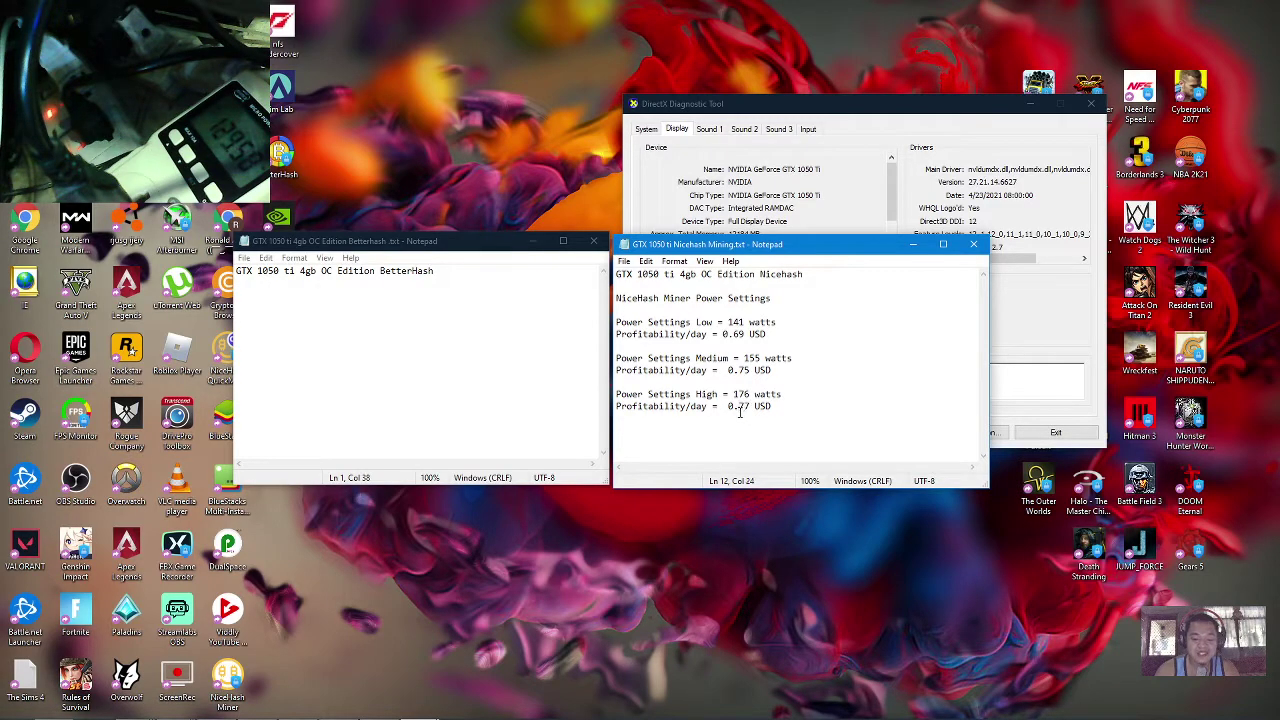
{"action": "left_click_drag", "start_coordinate": [740, 408], "coordinate": [790, 405]}
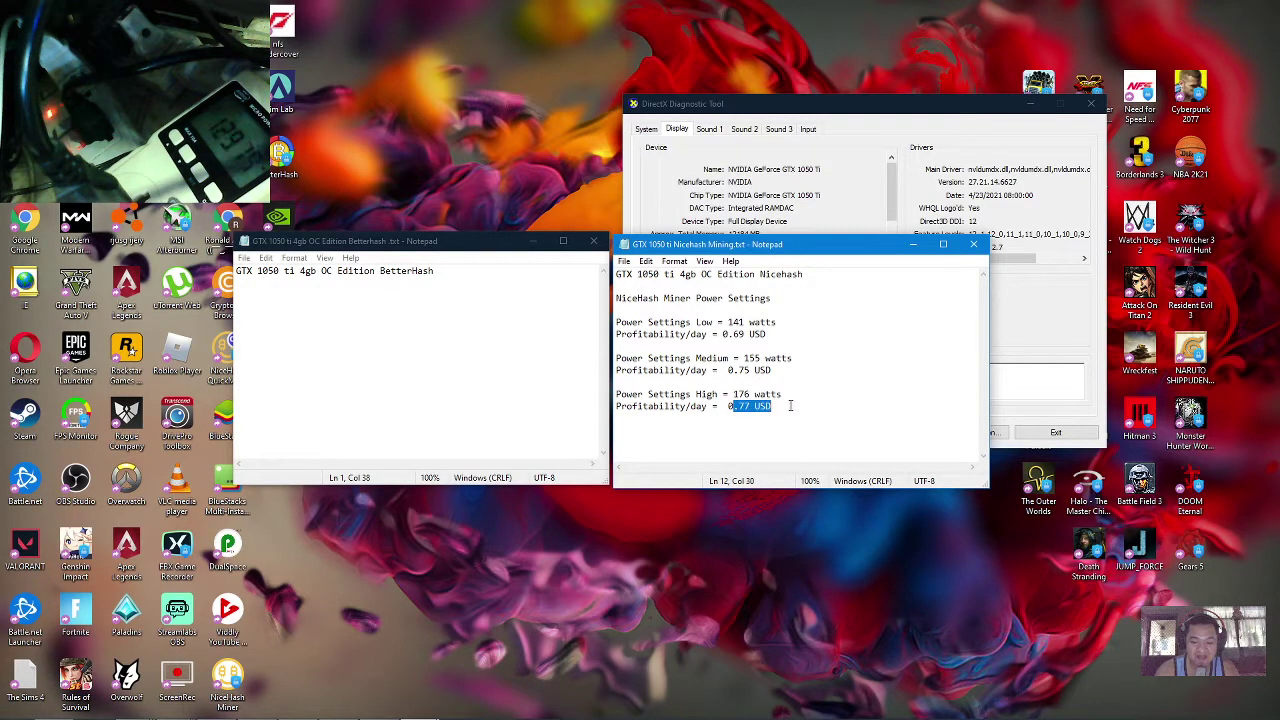
{"action": "left_click", "coordinate": [825, 438]}
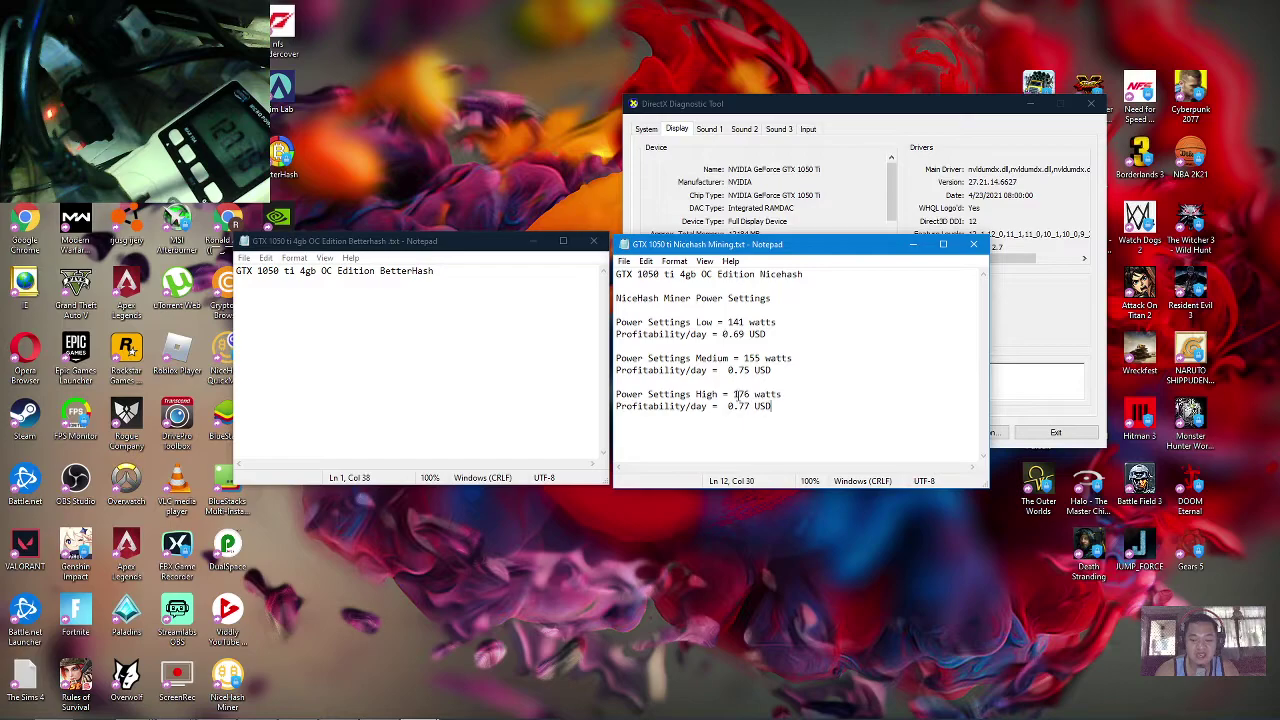
{"action": "left_click_drag", "start_coordinate": [735, 394], "coordinate": [790, 394]}
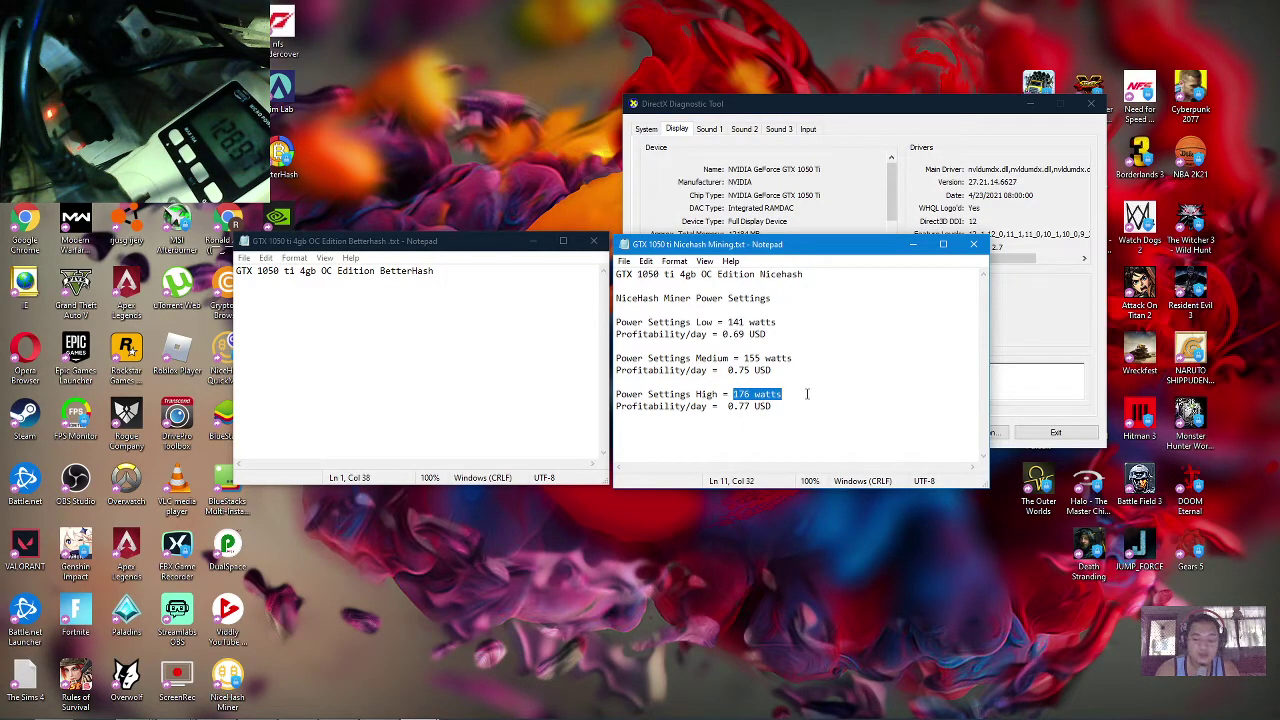
{"action": "left_click", "coordinate": [402, 360]}
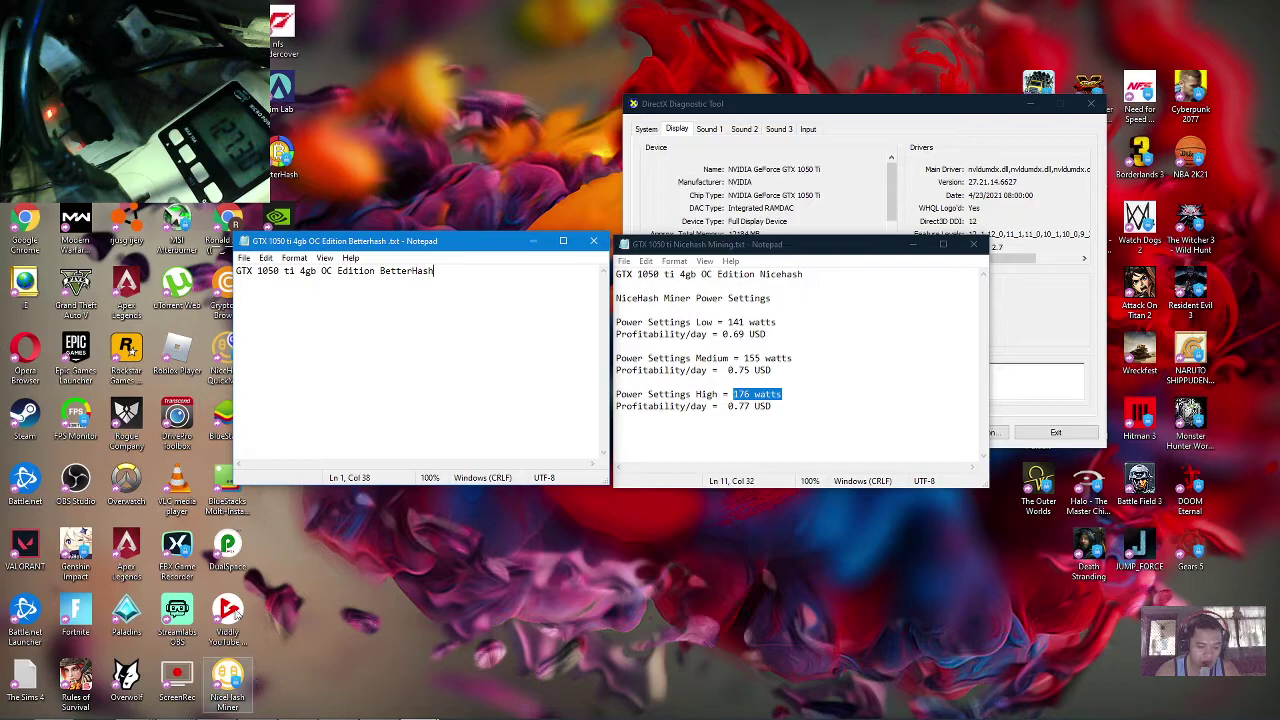
{"action": "mouse_move", "coordinate": [394, 244]}
{"action": "left_mouse_down"}
{"action": "mouse_move", "coordinate": [367, 512]}
{"action": "mouse_move", "coordinate": [381, 260]}
{"action": "mouse_move", "coordinate": [393, 248]}
{"action": "left_mouse_up"}
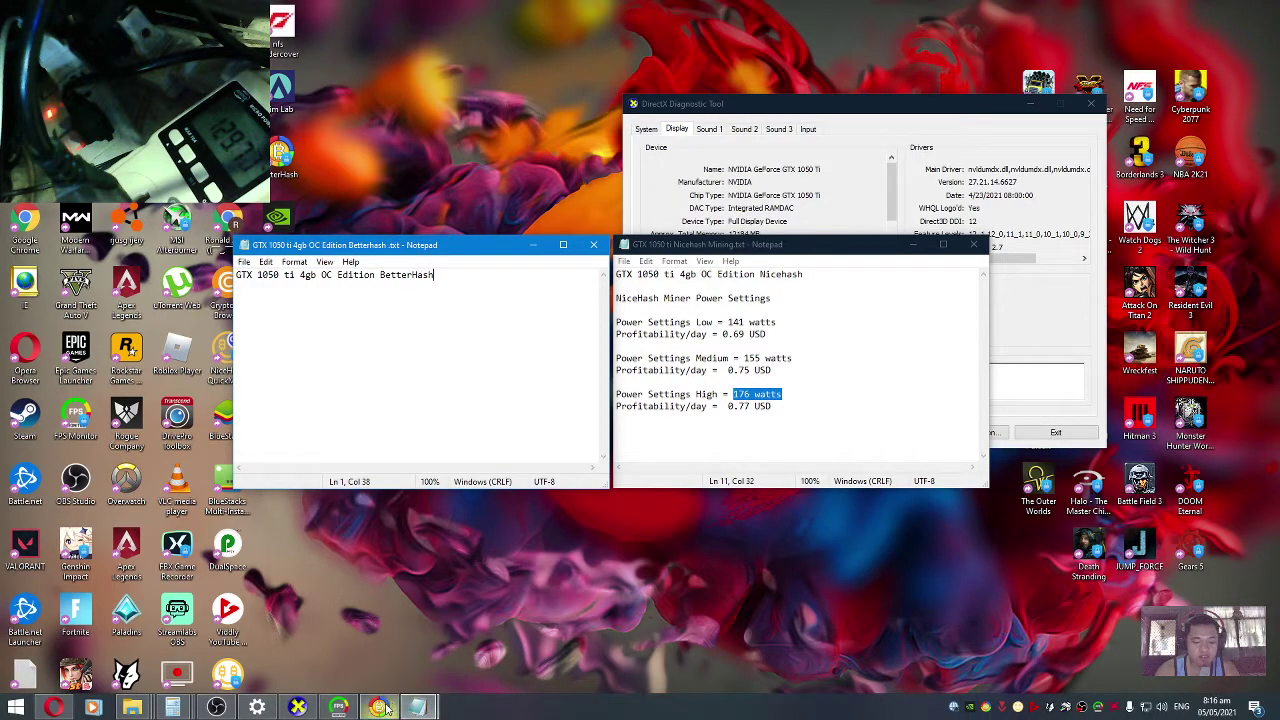
{"action": "mouse_move", "coordinate": [378, 708]}
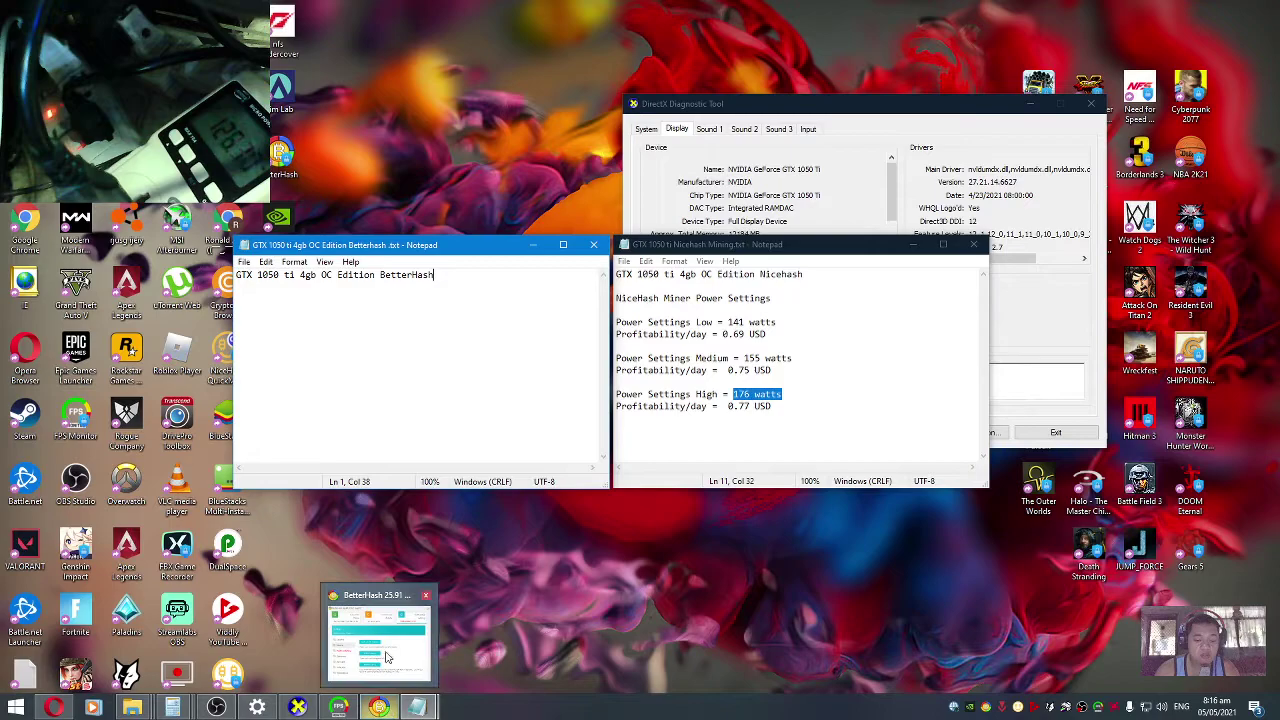
Step: Open BetterHash from the tray and confirm the GTX 1050 Ti uses ETC - Ethash (Phoenix Miner)
{"action": "left_click", "coordinate": [384, 708]}
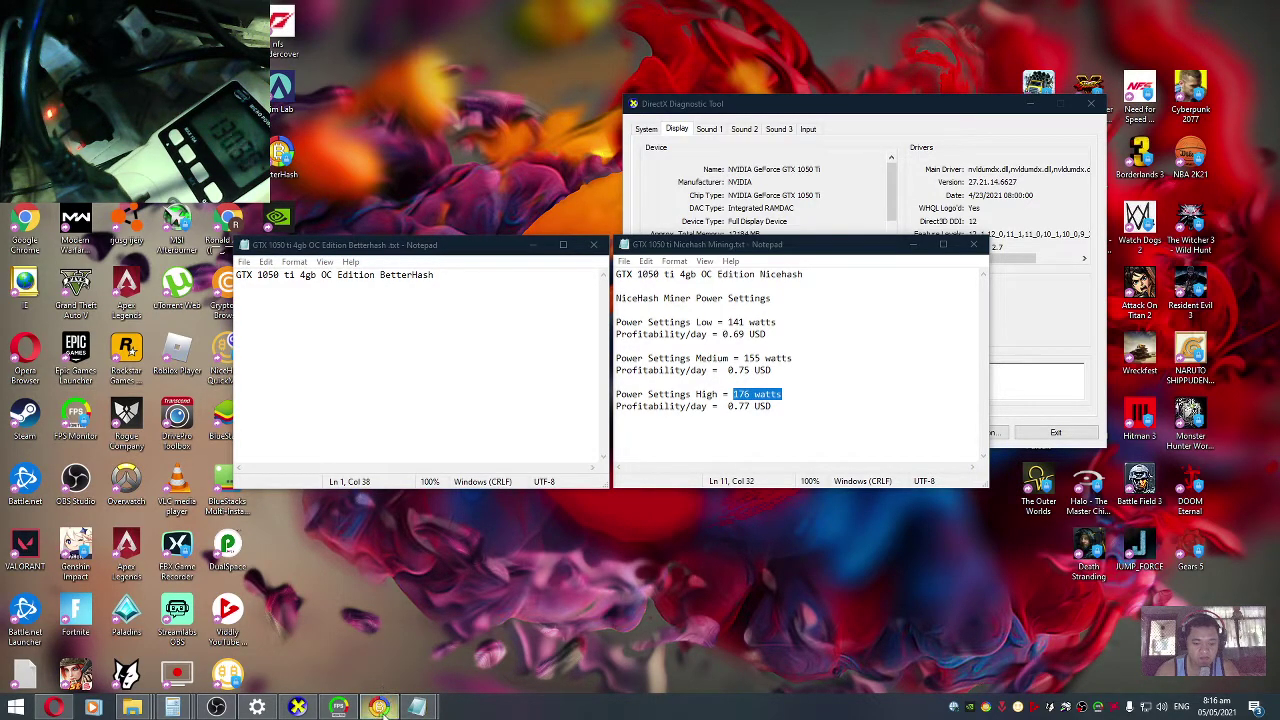
{"action": "right_click", "coordinate": [384, 708]}
{"action": "left_click", "coordinate": [337, 643]}
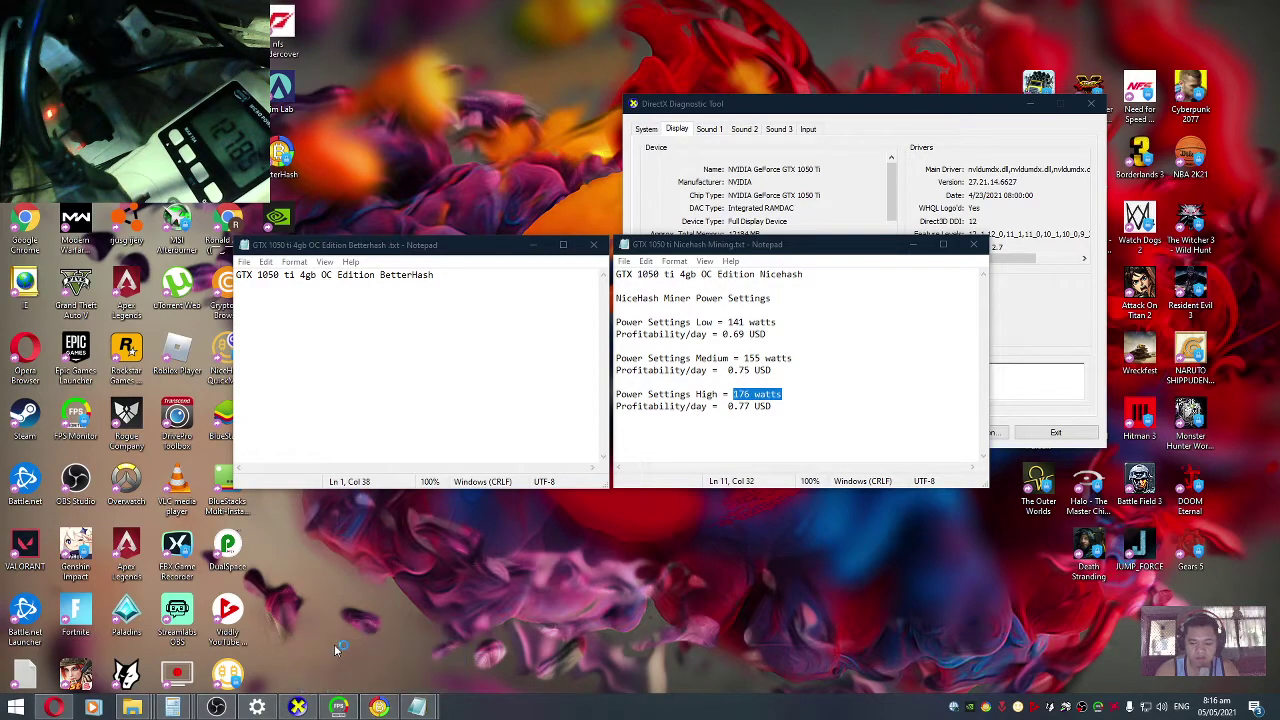
{"action": "left_click", "coordinate": [987, 709]}
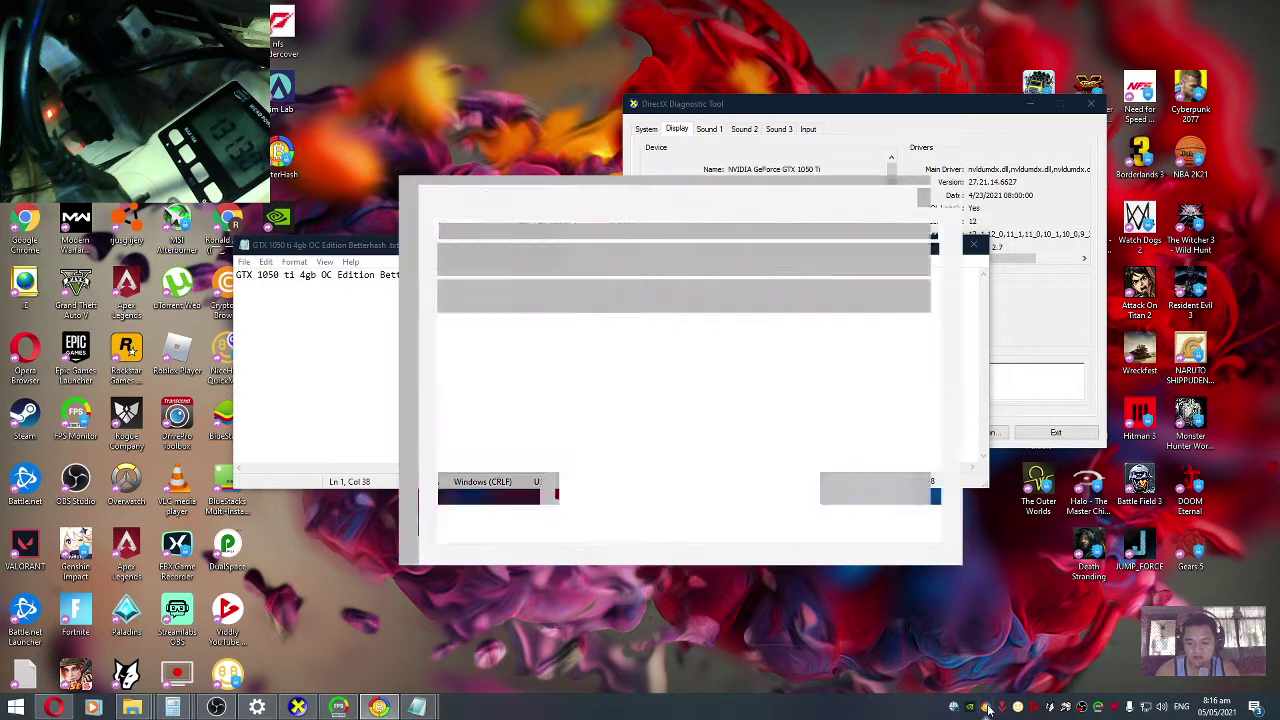
{"action": "left_click_drag", "start_coordinate": [743, 210], "coordinate": [603, 219]}
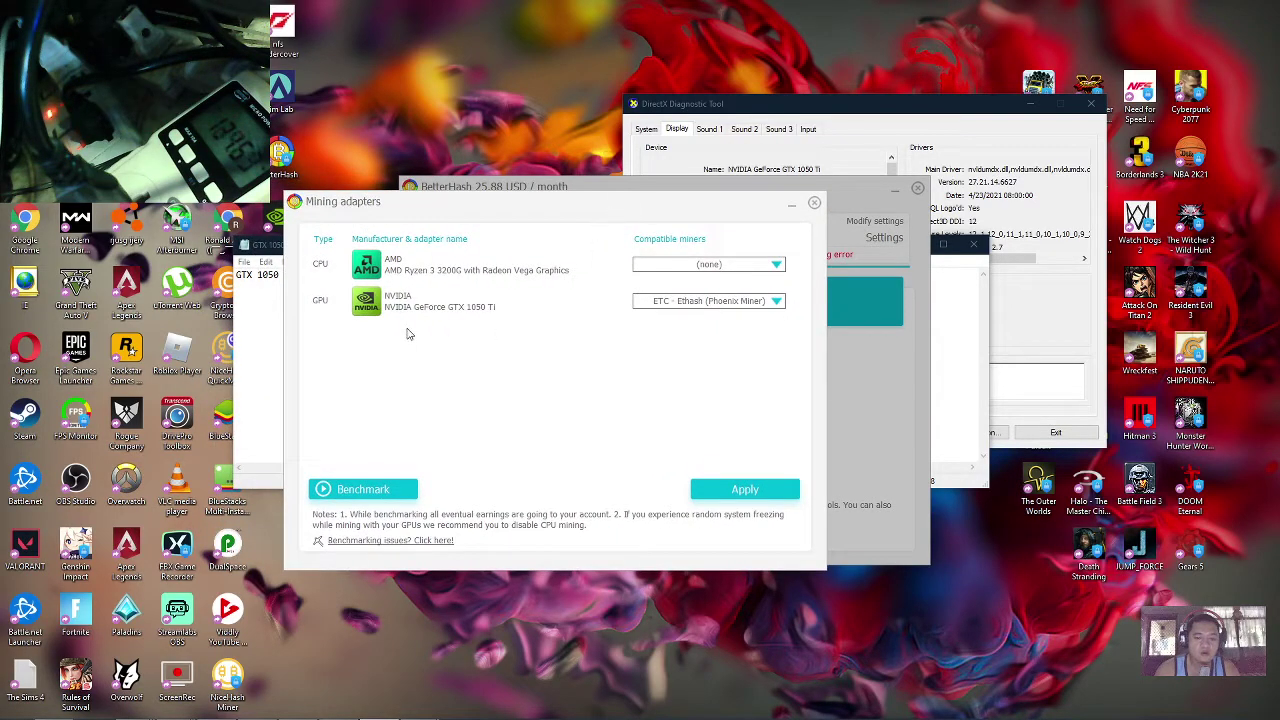
{"action": "left_click", "coordinate": [349, 383]}
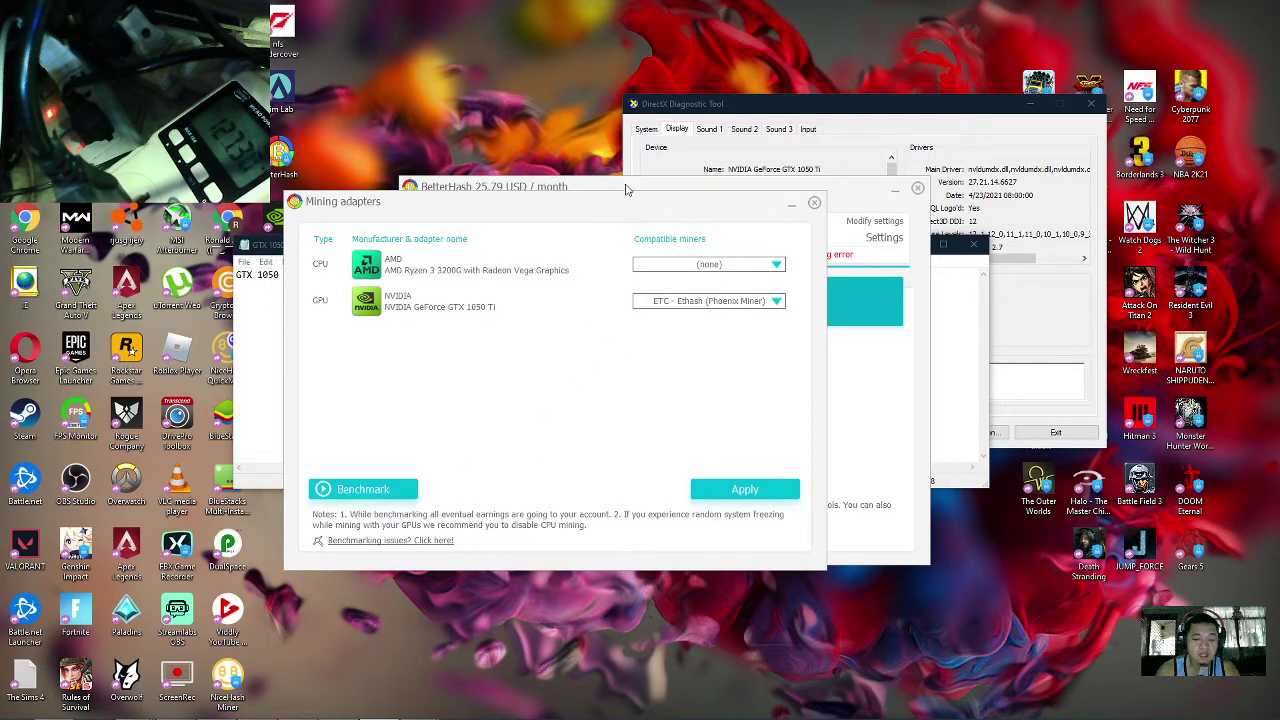
{"action": "left_click_drag", "start_coordinate": [634, 208], "coordinate": [743, 234]}
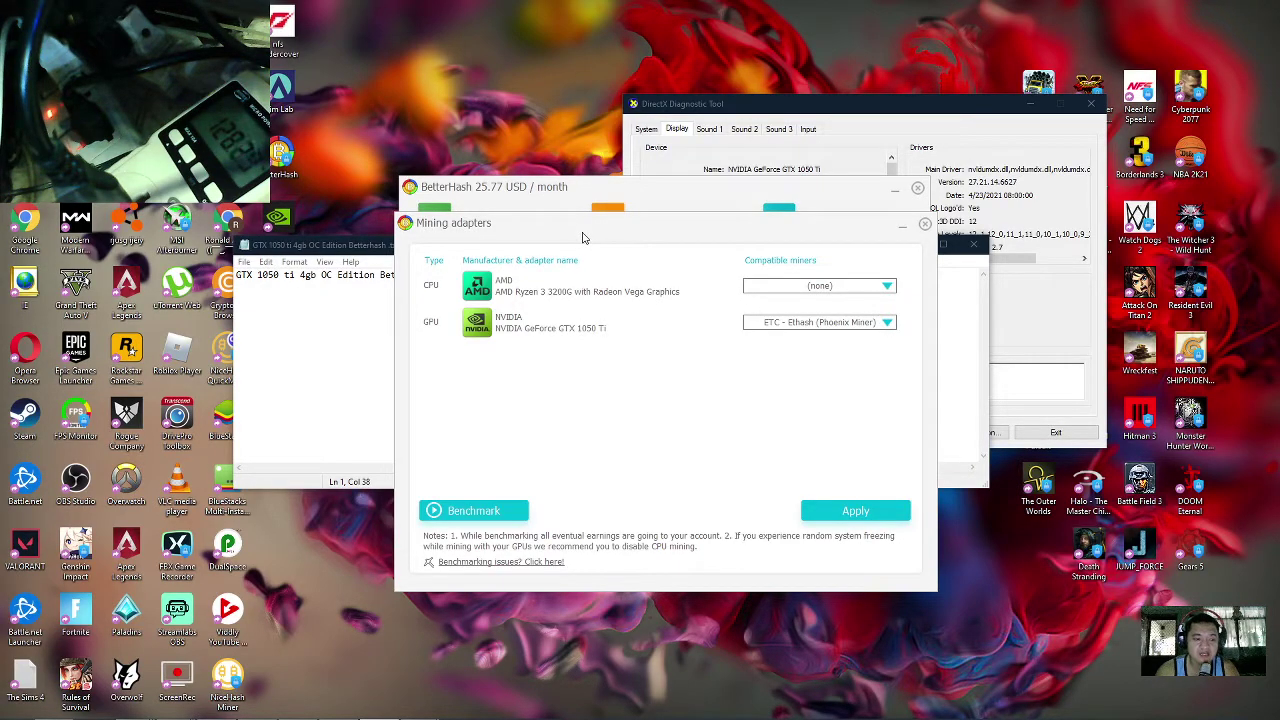
{"action": "left_click_drag", "start_coordinate": [584, 234], "coordinate": [543, 217]}
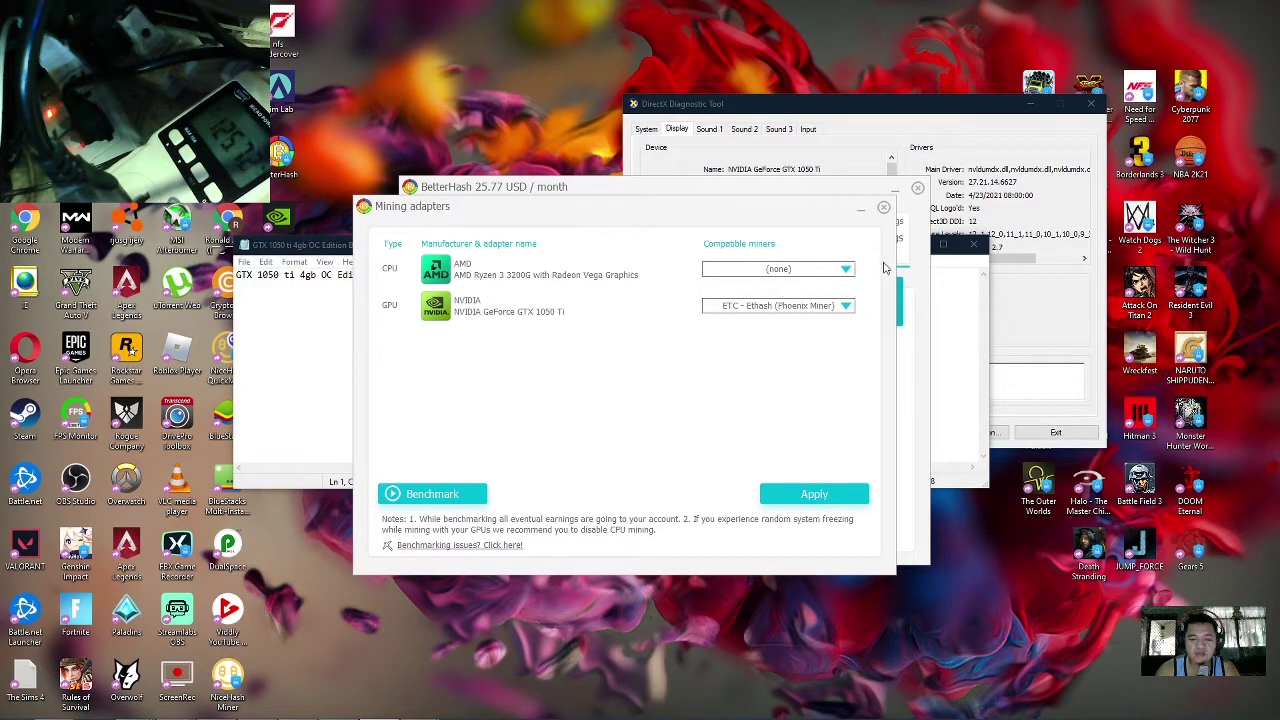
{"action": "left_click", "coordinate": [885, 210]}
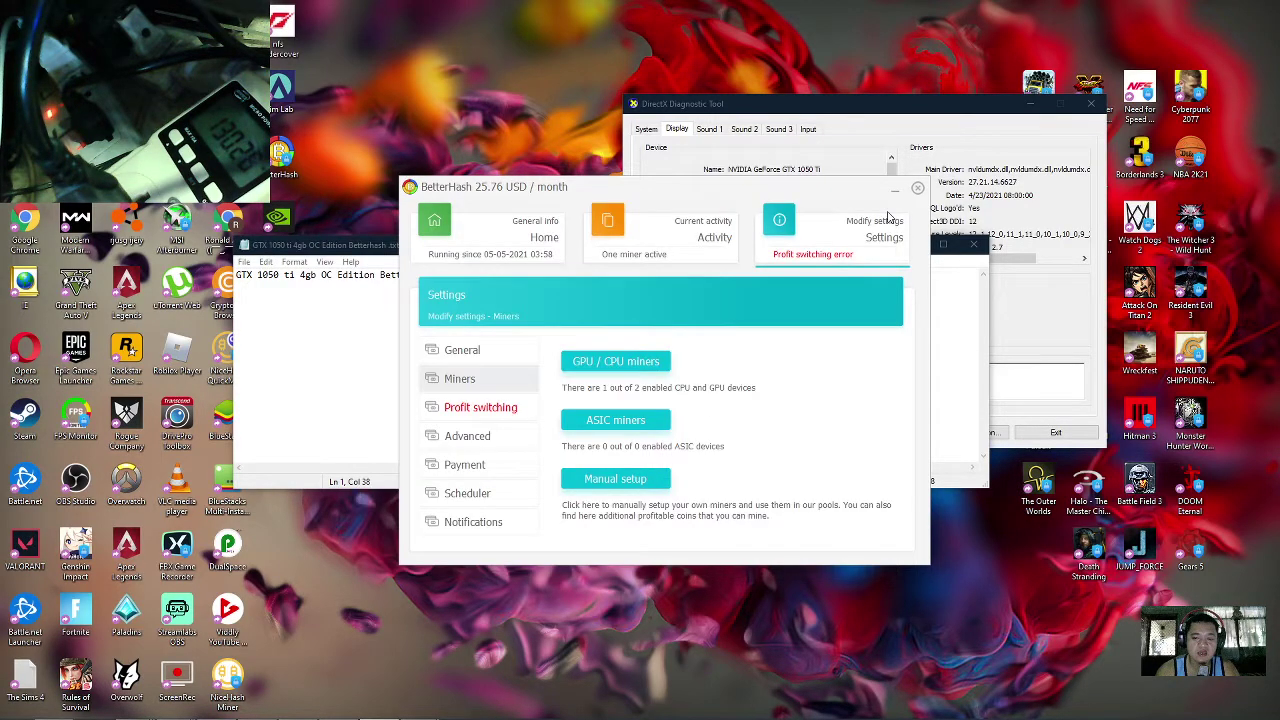
Step: Check BetterHash's Home page income of about 0.83 USD daily and add a line under the BetterHash heading
{"action": "left_click", "coordinate": [515, 244]}
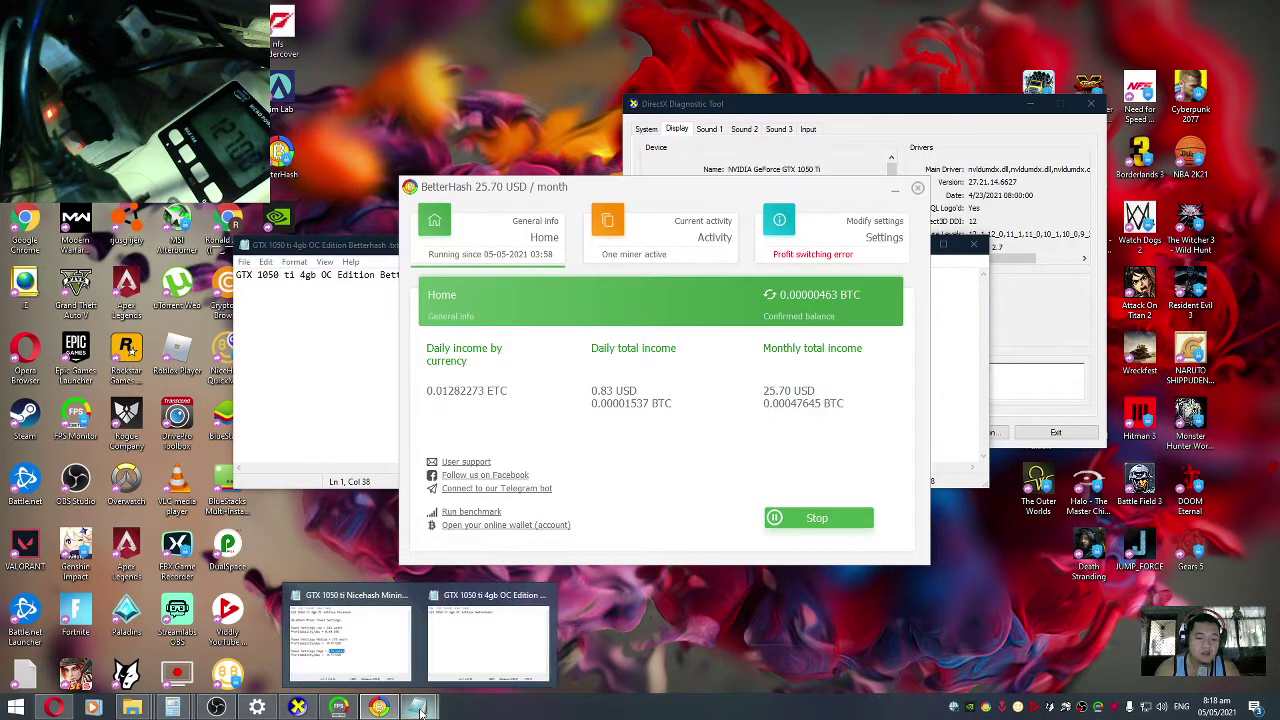
{"action": "left_click", "coordinate": [338, 368]}
{"action": "left_click", "coordinate": [940, 320]}
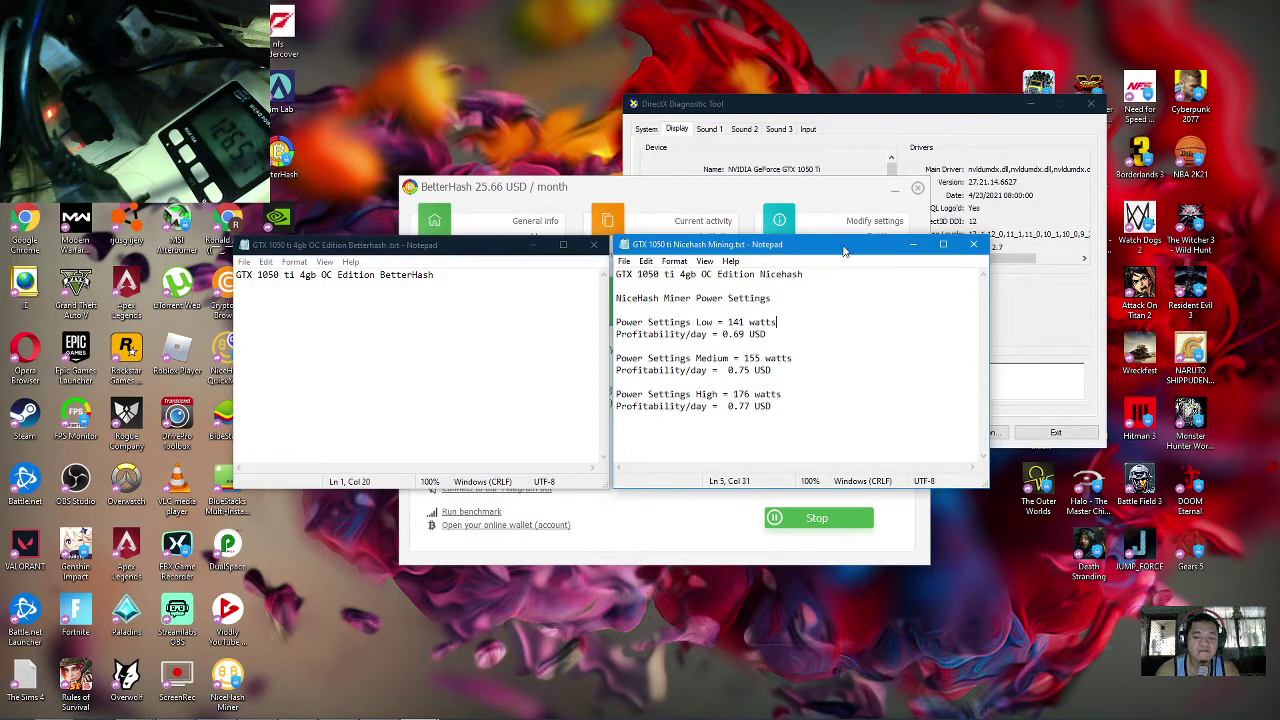
{"action": "left_click", "coordinate": [441, 297]}
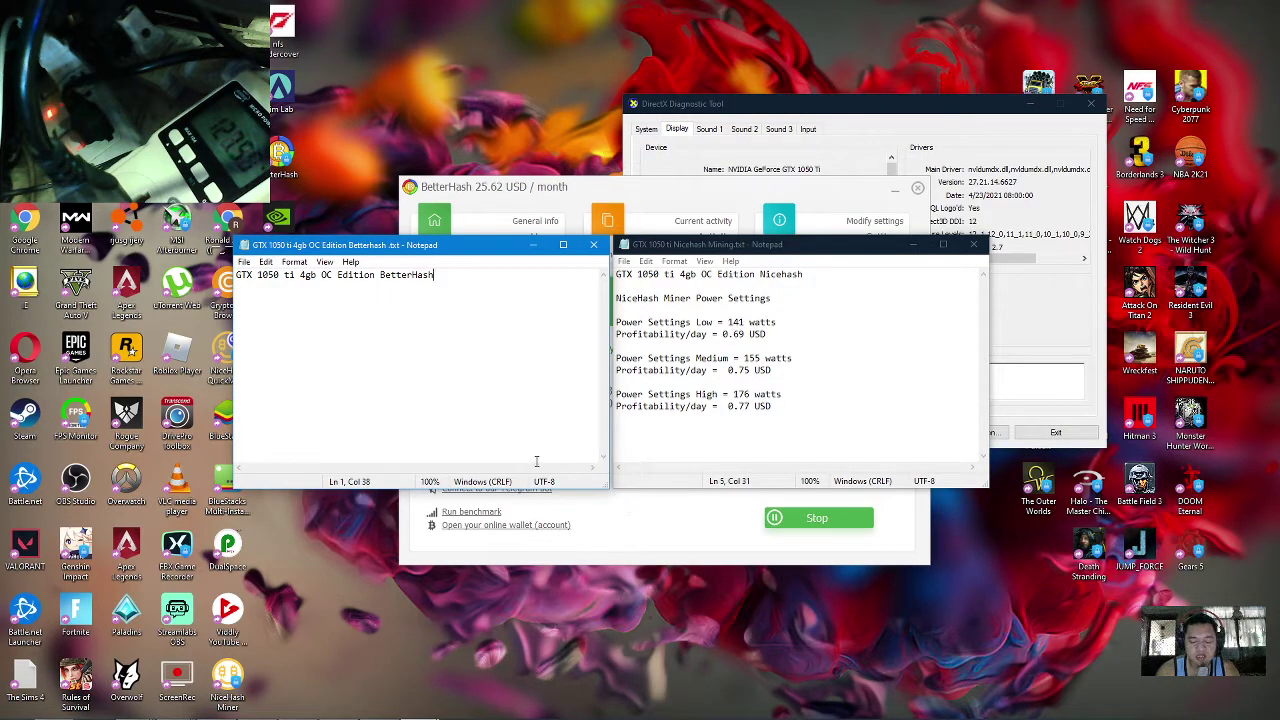
{"action": "left_click", "coordinate": [690, 540]}
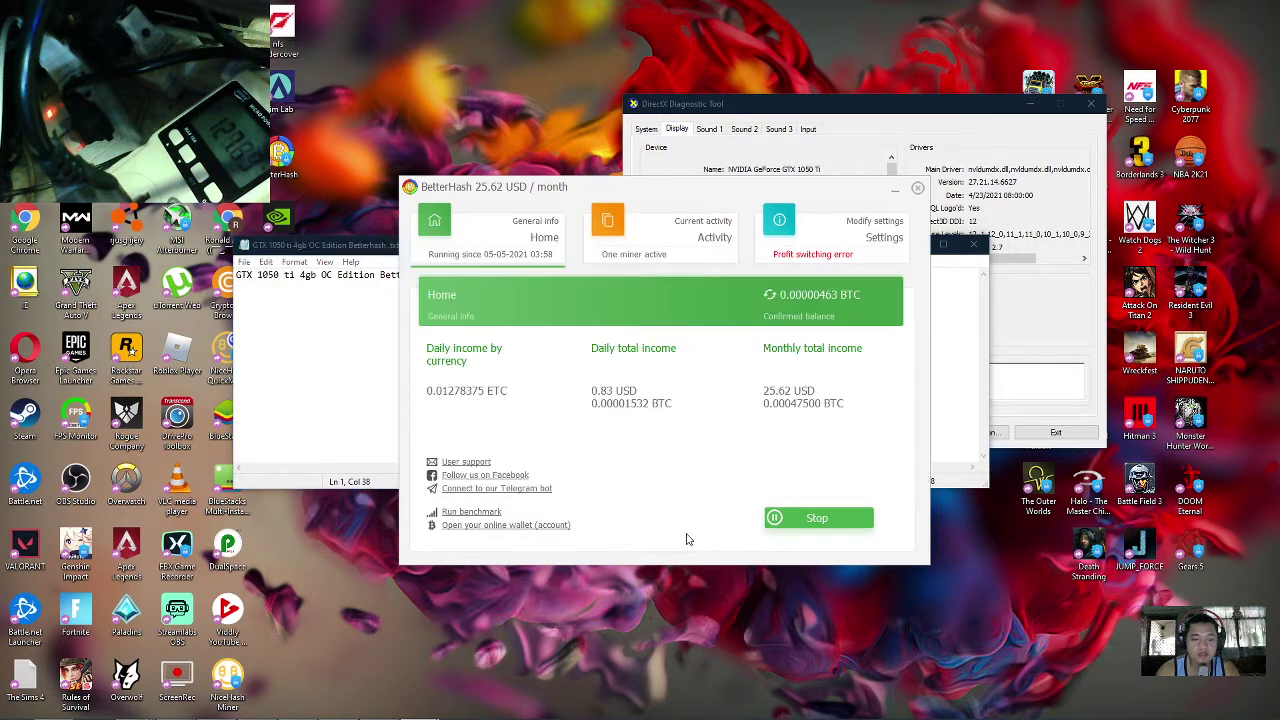
{"action": "left_click", "coordinate": [351, 392]}
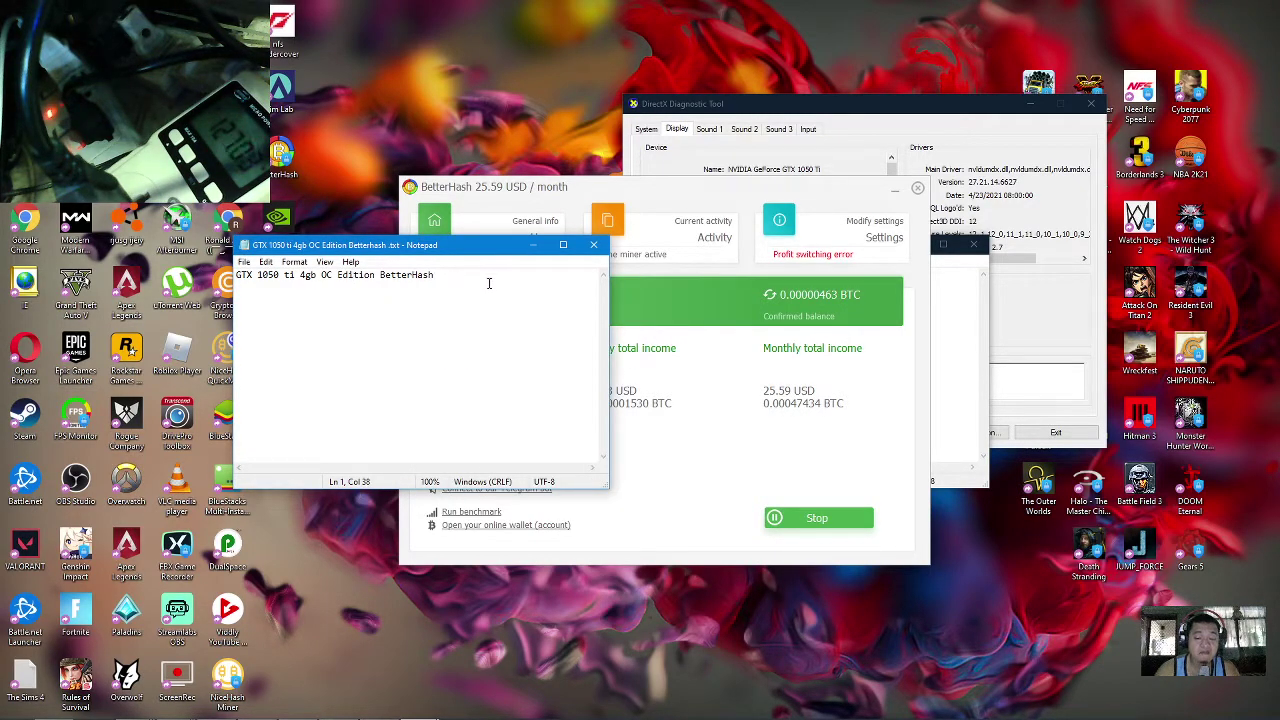
{"action": "key", "text": "Return"}
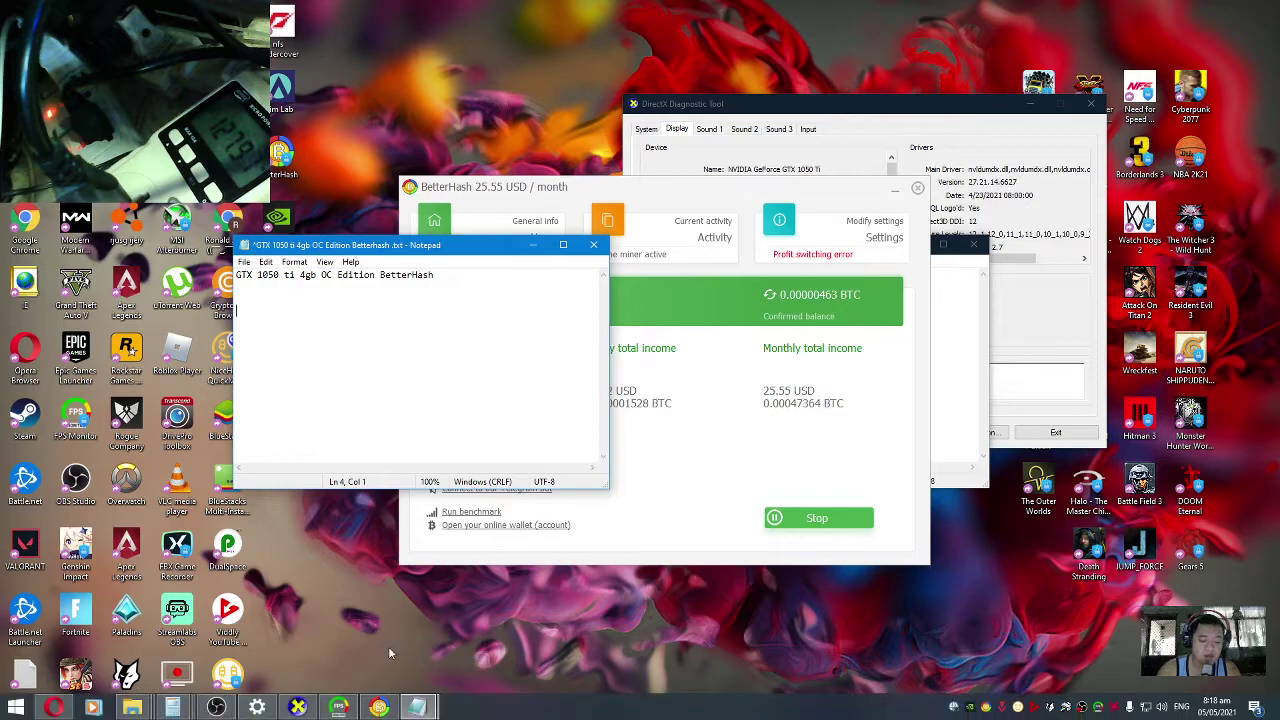
Step: Browse the BetterHash account's Transfers, My Workers and settings pages in Opera, then return to the desktop
{"action": "left_click", "coordinate": [56, 707]}
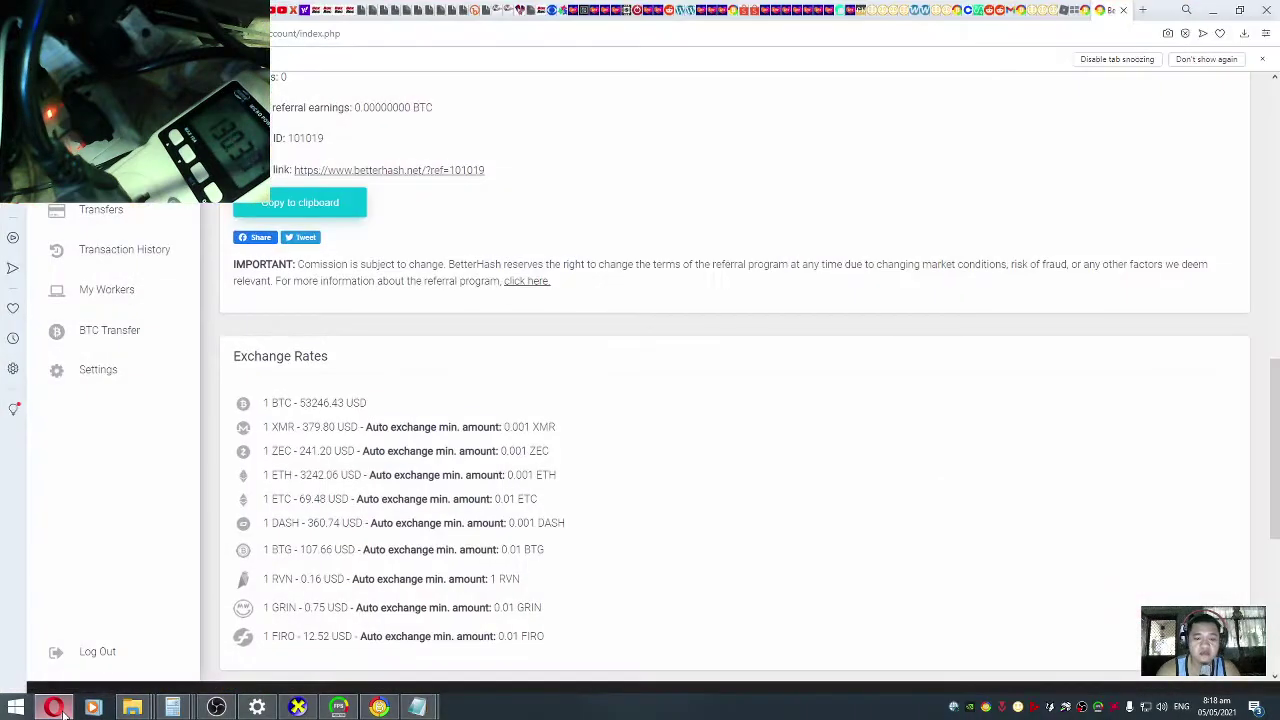
{"action": "left_click", "coordinate": [113, 218]}
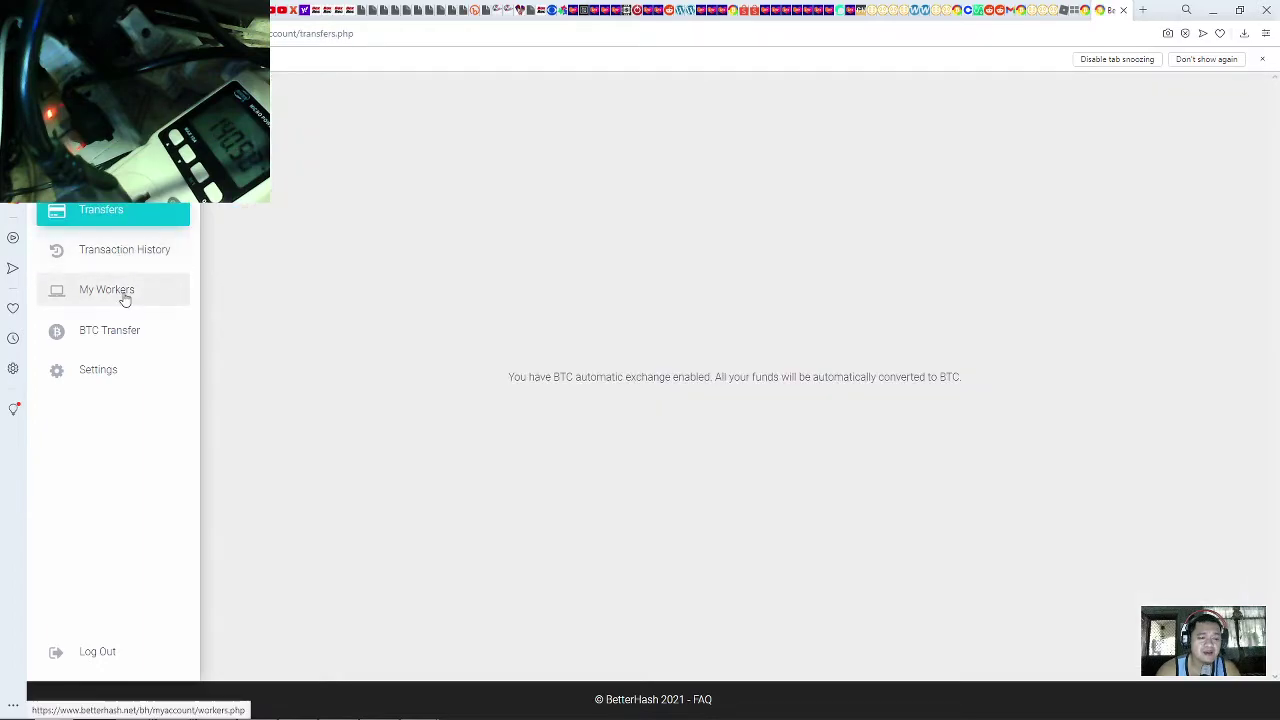
{"action": "left_click", "coordinate": [123, 293]}
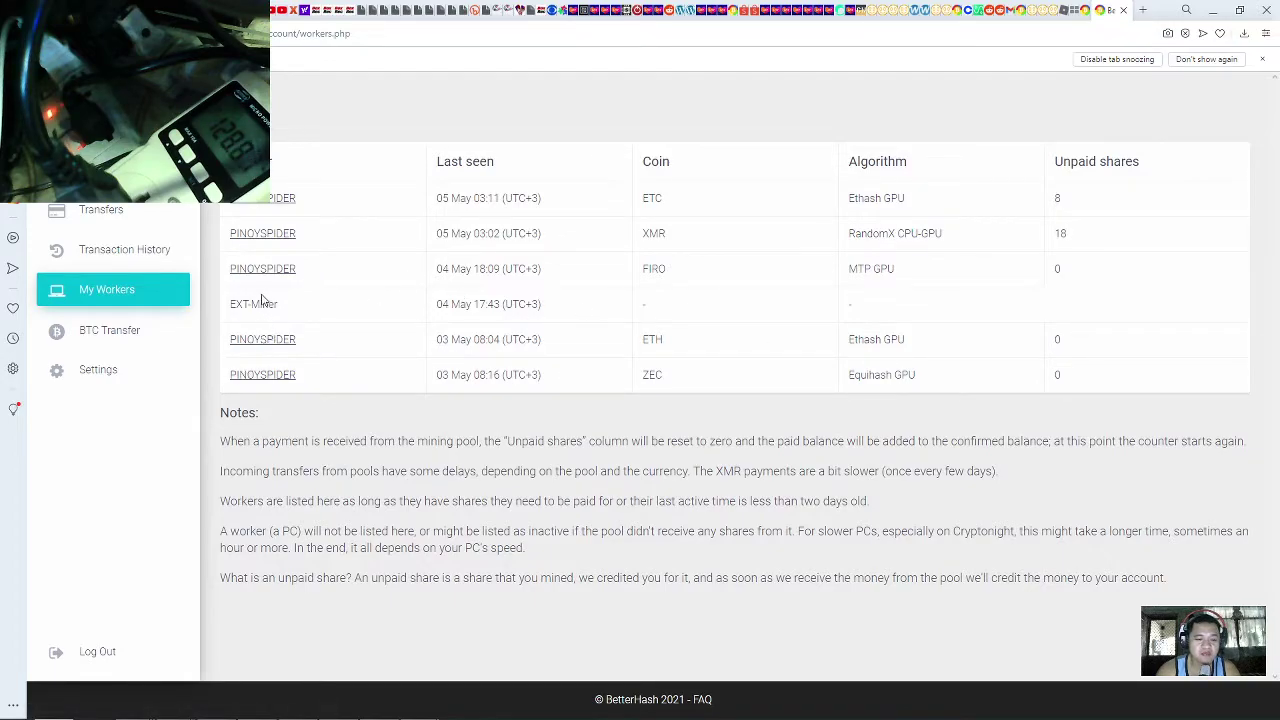
{"action": "left_click", "coordinate": [127, 340]}
{"action": "left_click", "coordinate": [120, 293]}
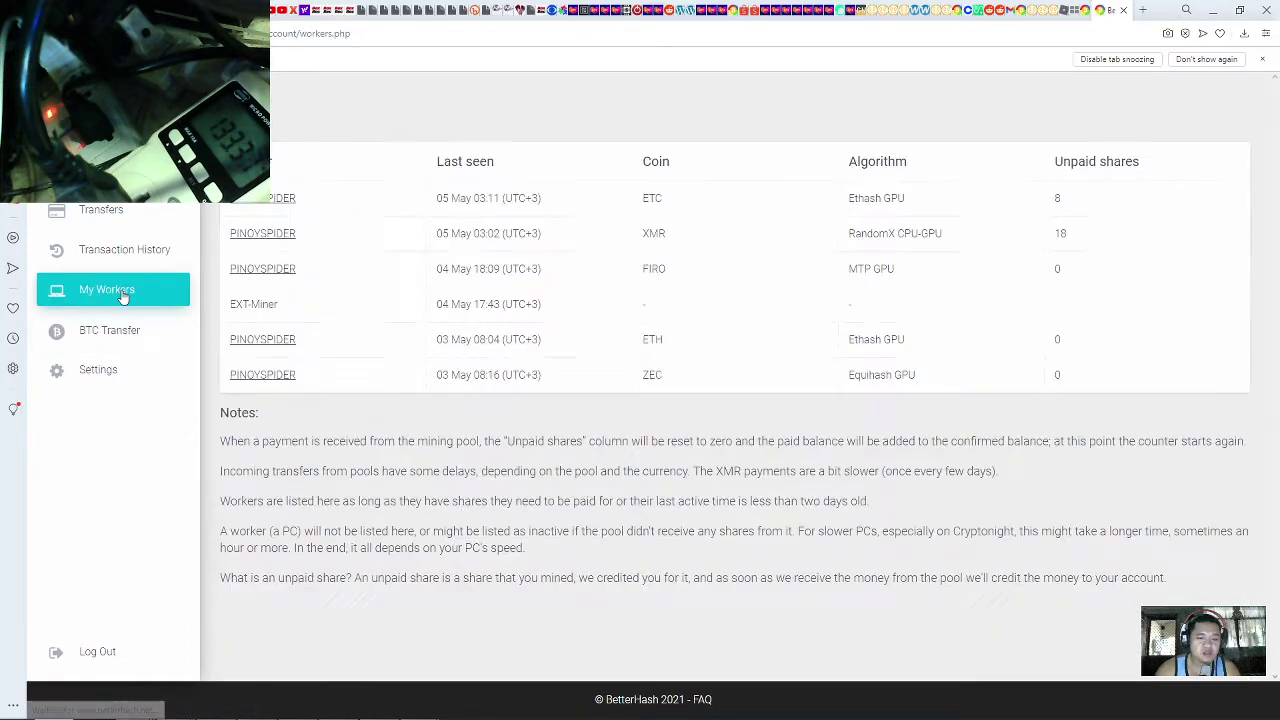
{"action": "left_click", "coordinate": [100, 169]}
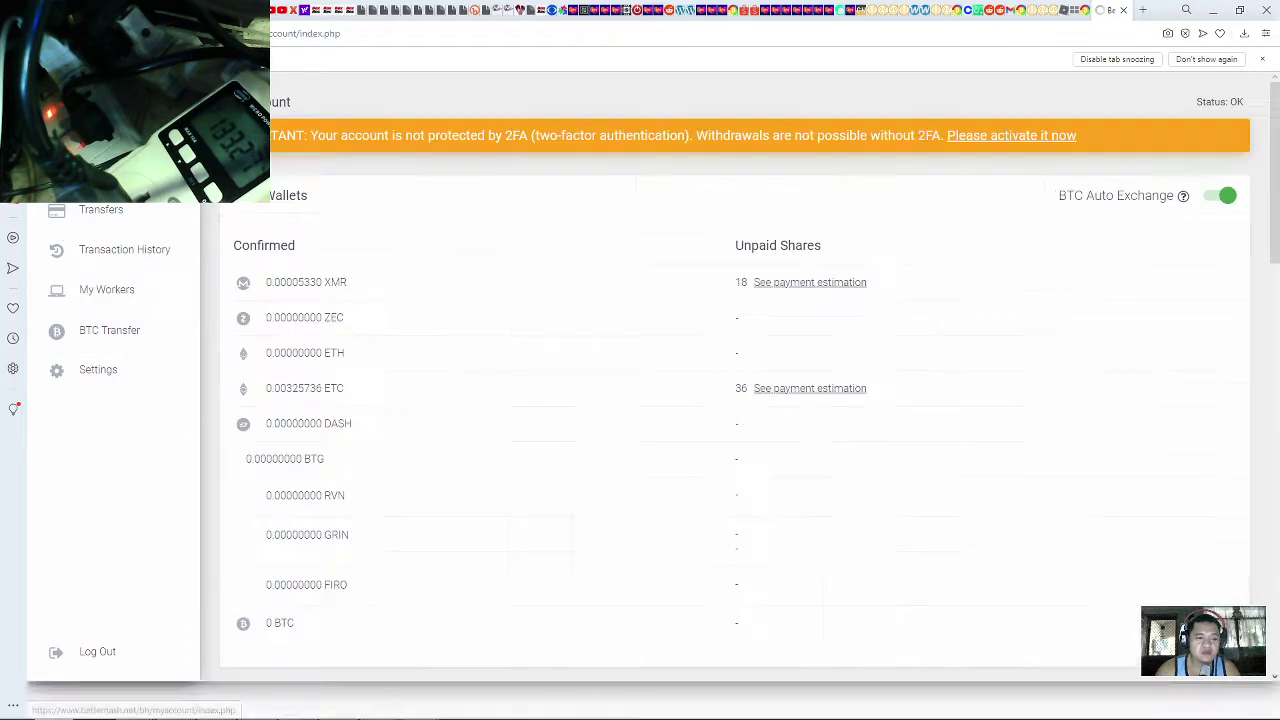
{"action": "scroll", "coordinate": [490, 395], "scroll_direction": "down", "scroll_amount": 3}
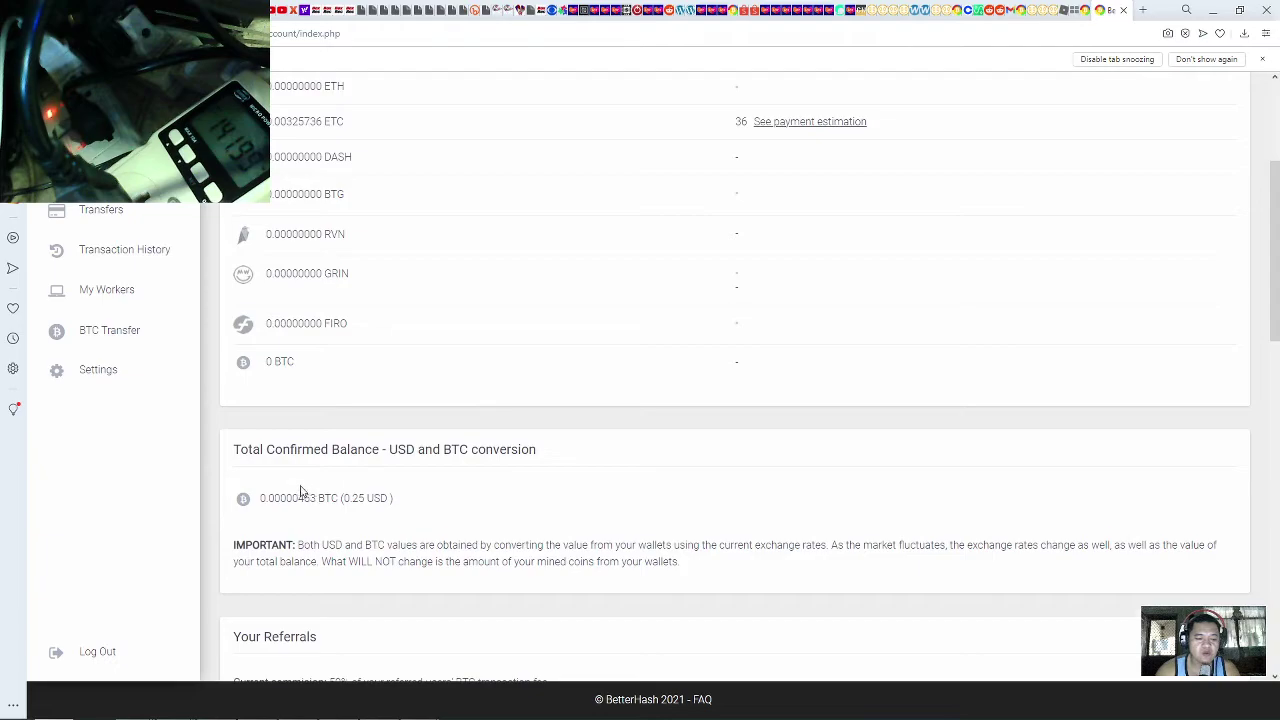
{"action": "scroll", "coordinate": [300, 491], "scroll_direction": "down", "scroll_amount": 1}
{"action": "left_click", "coordinate": [98, 377]}
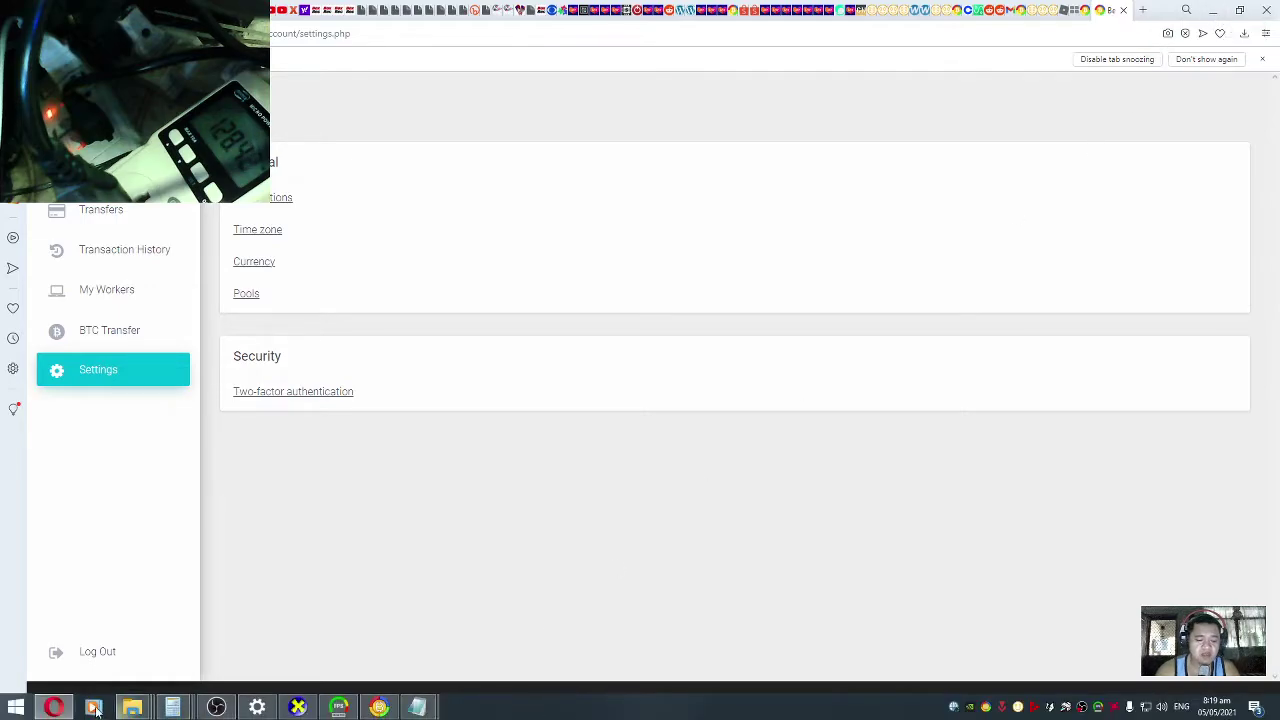
{"action": "left_click", "coordinate": [216, 710]}
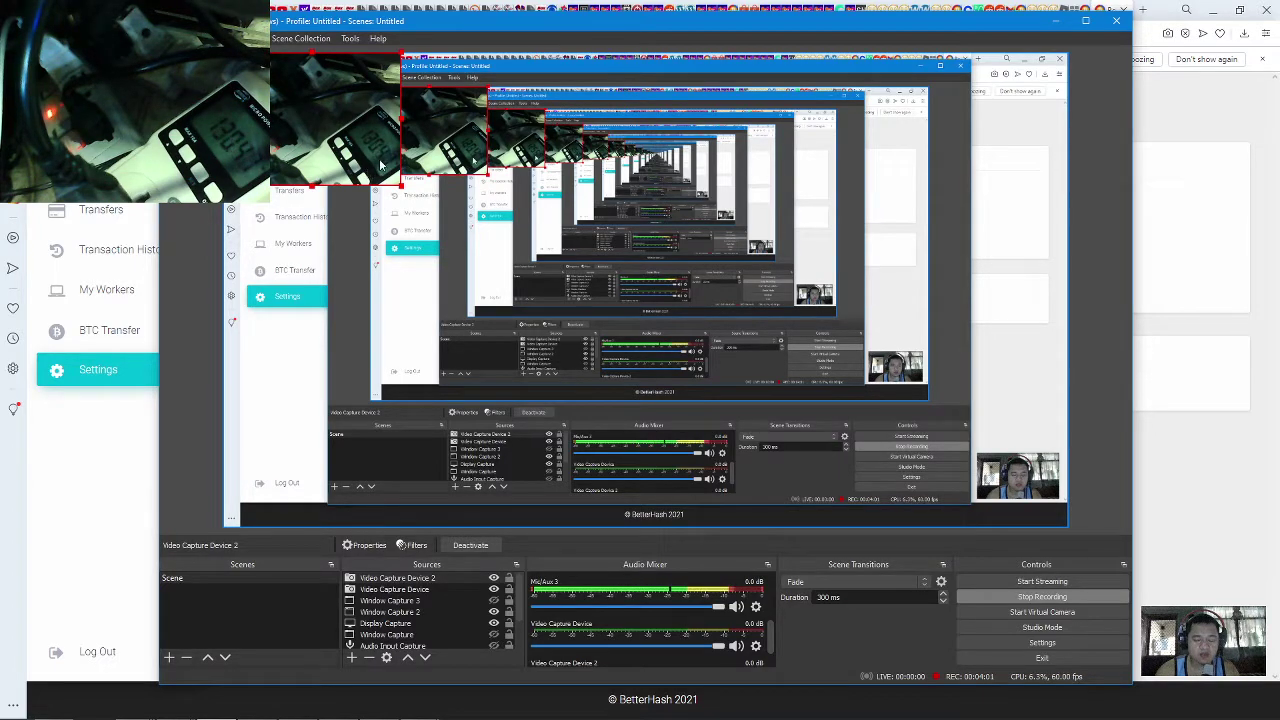
{"action": "mouse_move", "coordinate": [418, 707]}
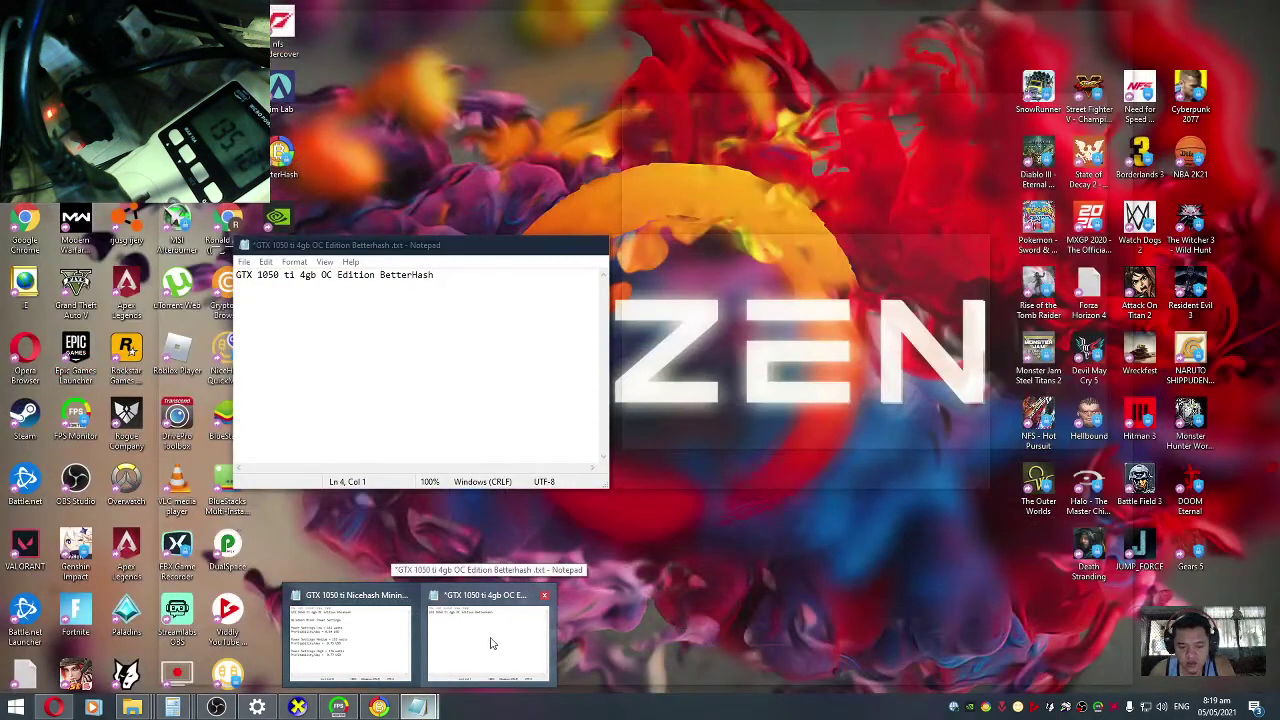
Step: Bring both Notepad files forward, checking the NiceHash Miner Power Settings heading before writing
{"action": "left_click", "coordinate": [491, 639]}
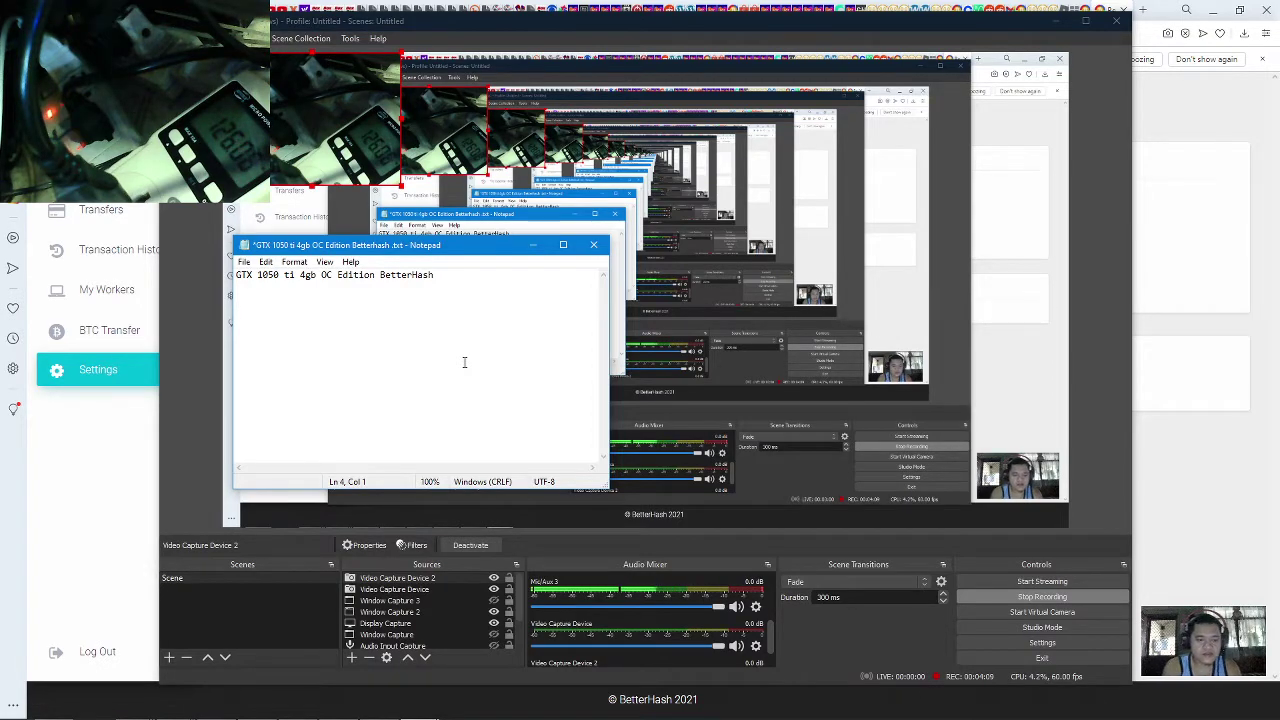
{"action": "left_click", "coordinate": [418, 707]}
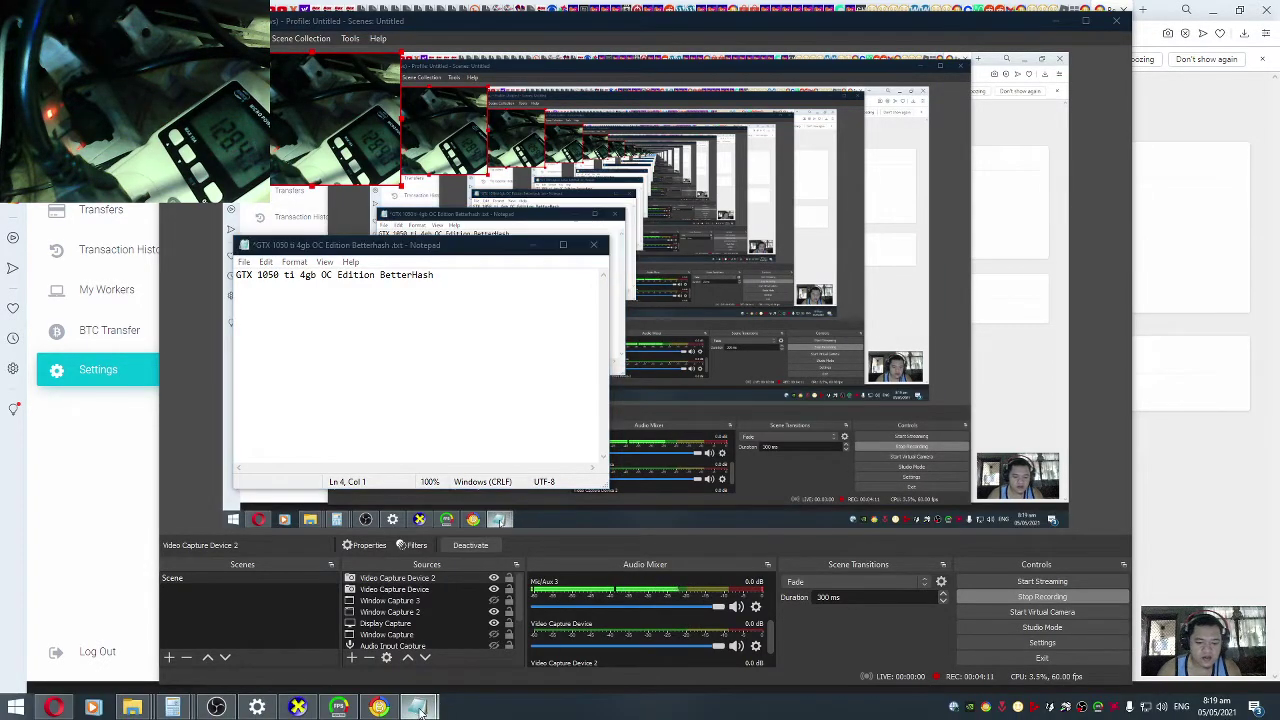
{"action": "left_click", "coordinate": [380, 593]}
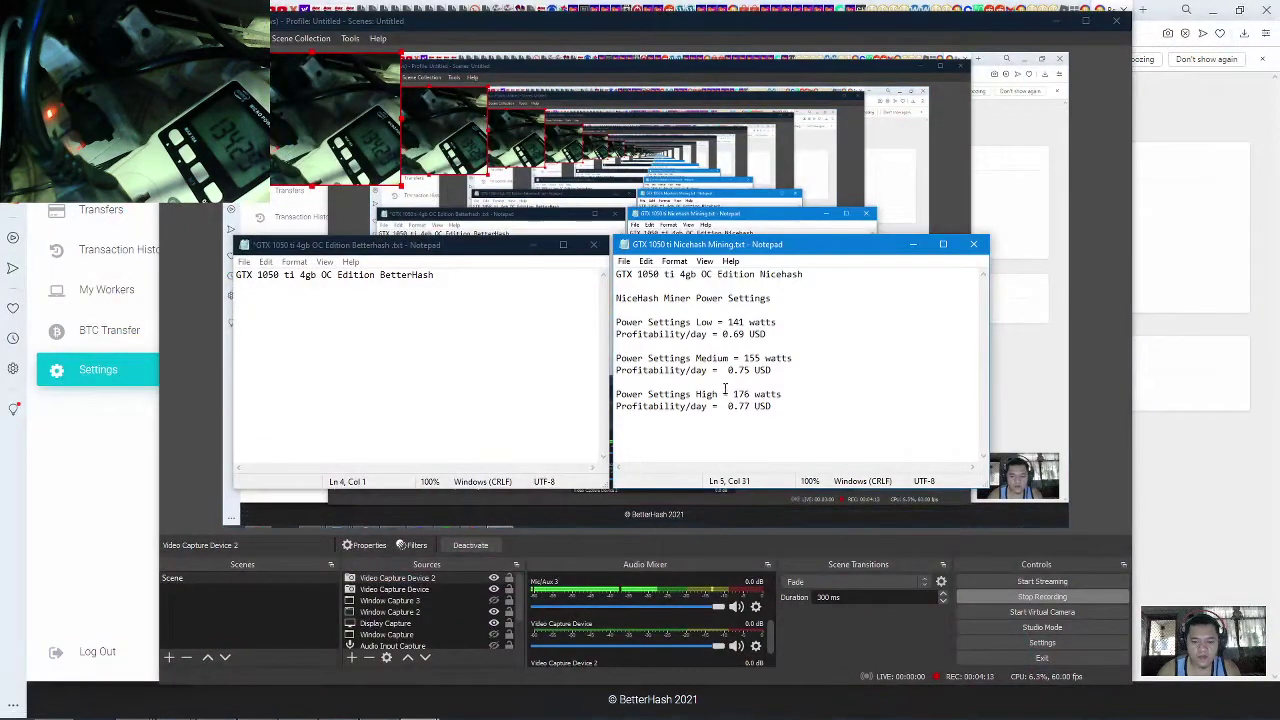
{"action": "left_click", "coordinate": [718, 394]}
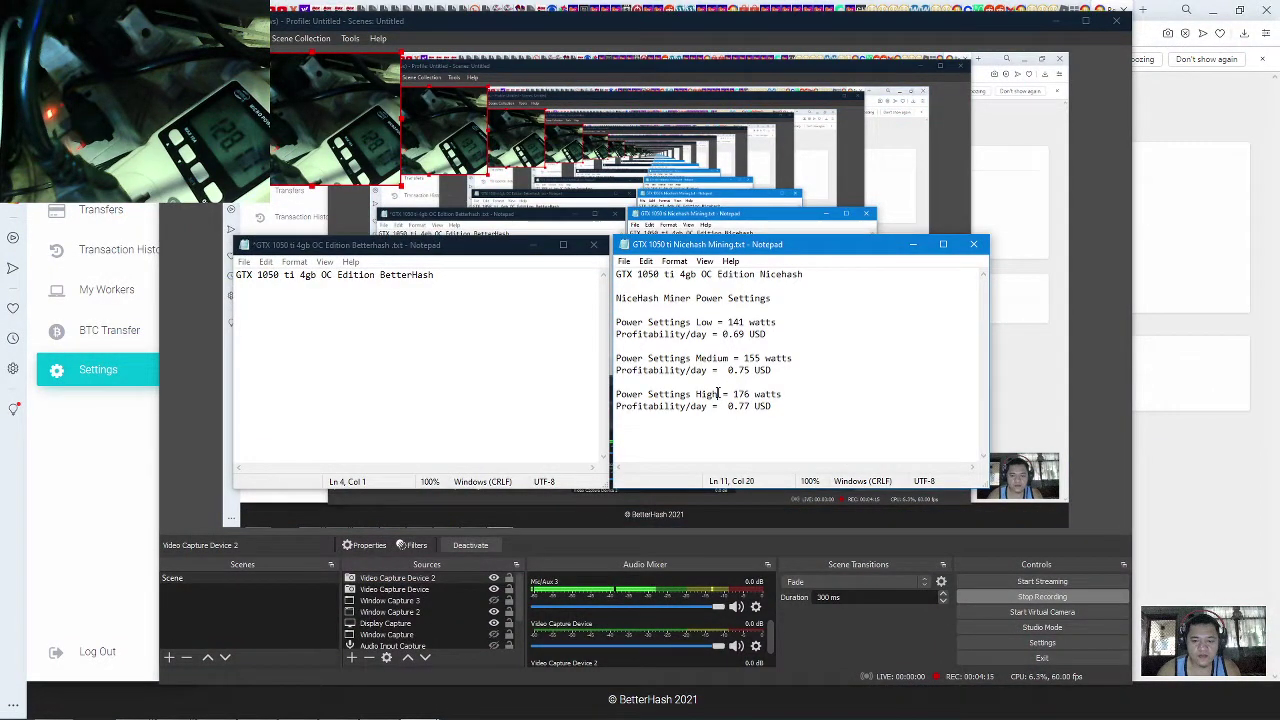
{"action": "left_click", "coordinate": [777, 302]}
{"action": "left_click", "coordinate": [290, 310]}
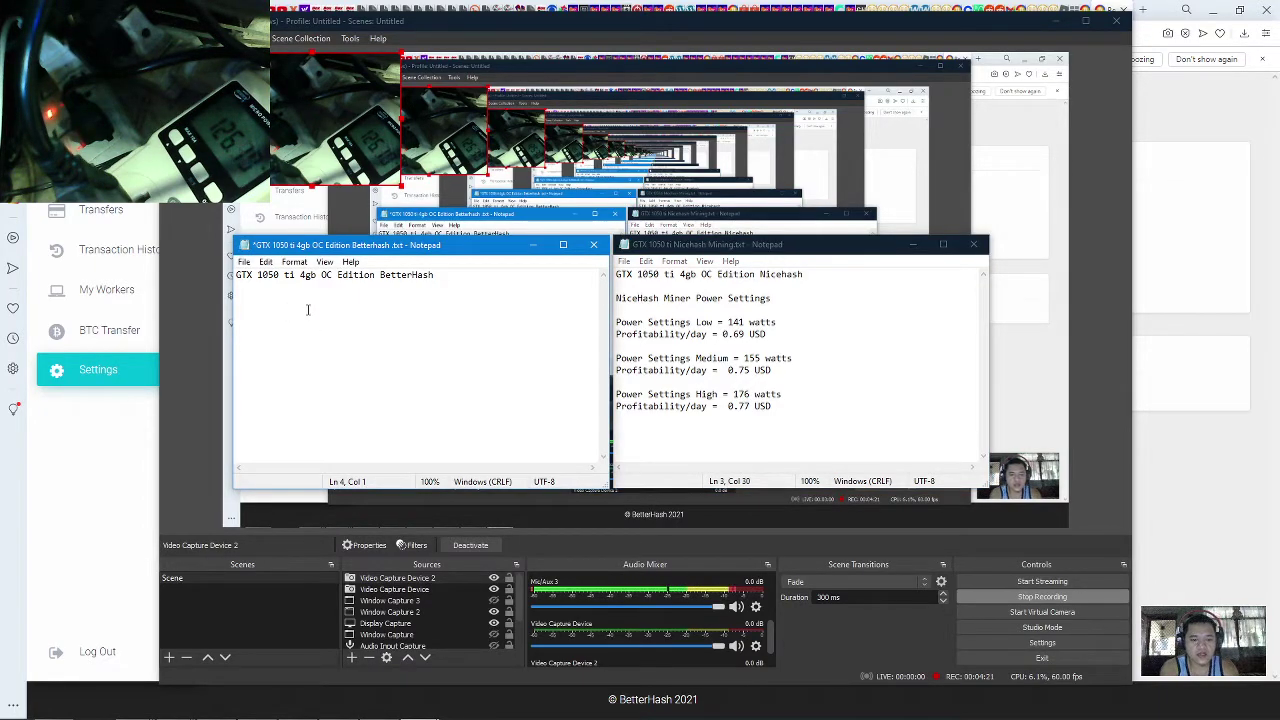
Step: Type the heading 'Betterhash Miner Power Settings' in the BetterHash notes
{"action": "type", "text": "Bett"}
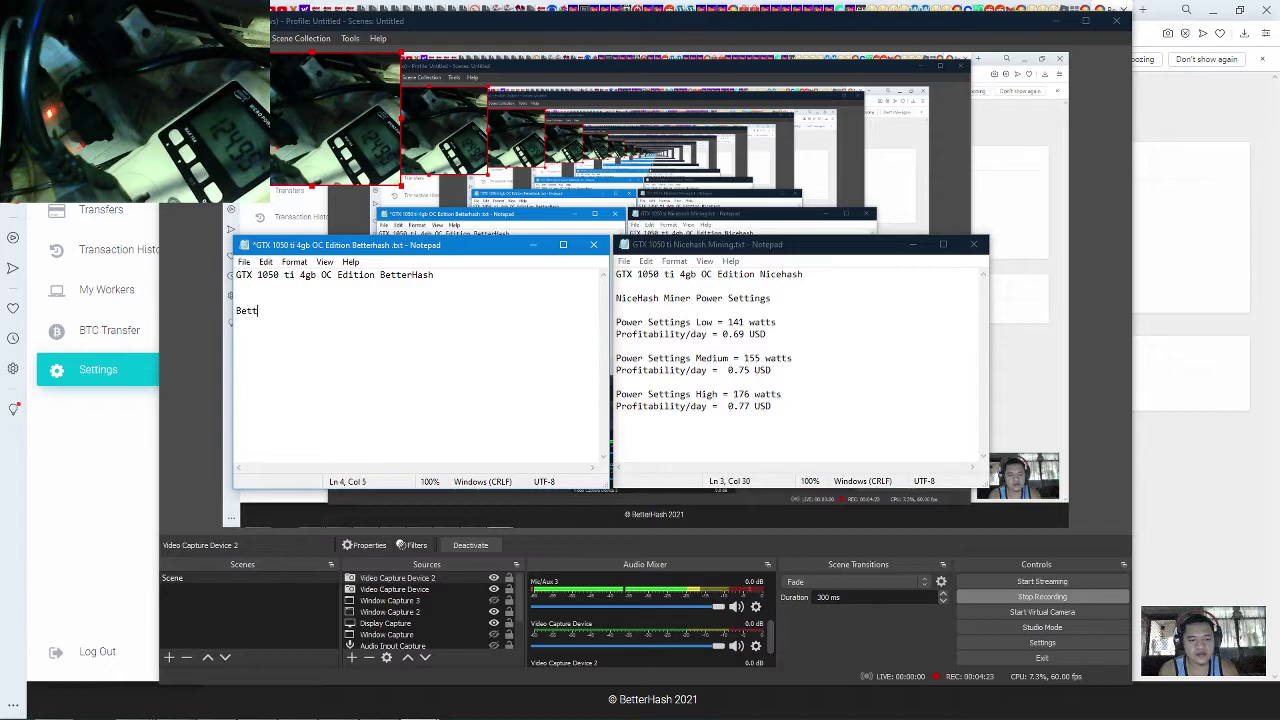
{"action": "type", "text": "erhashg"}
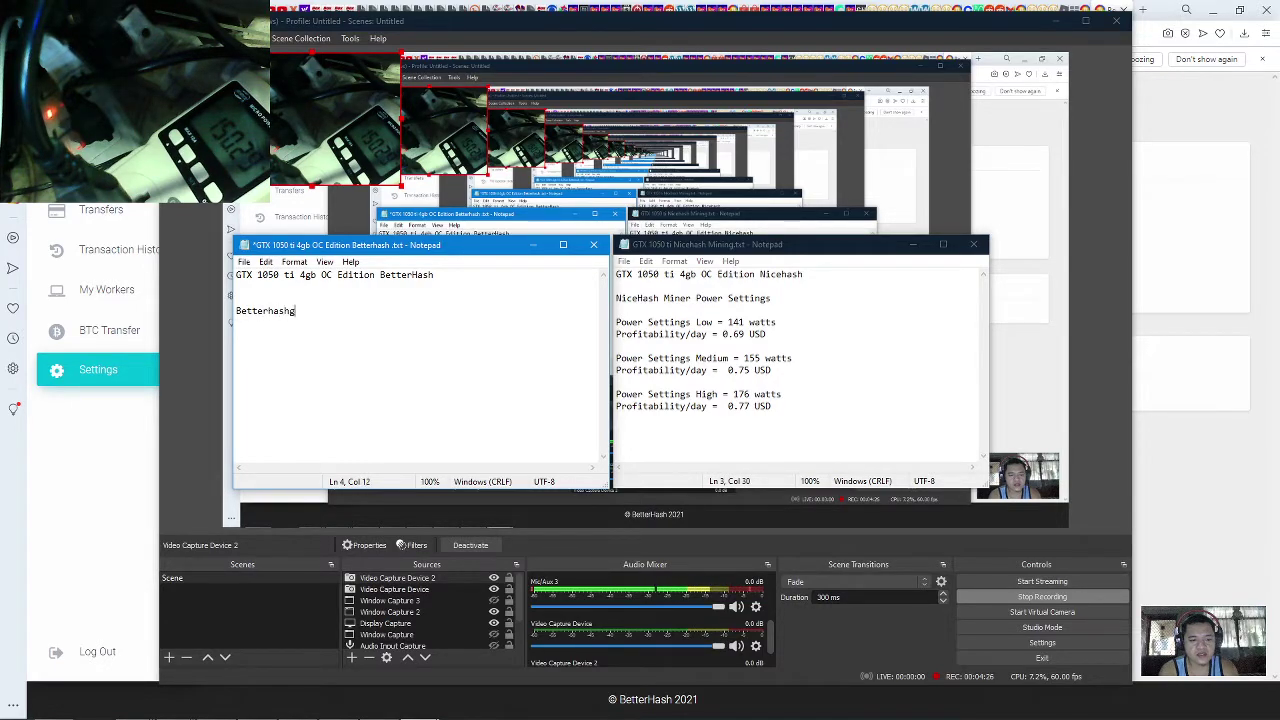
{"action": "key", "text": "BackSpace"}
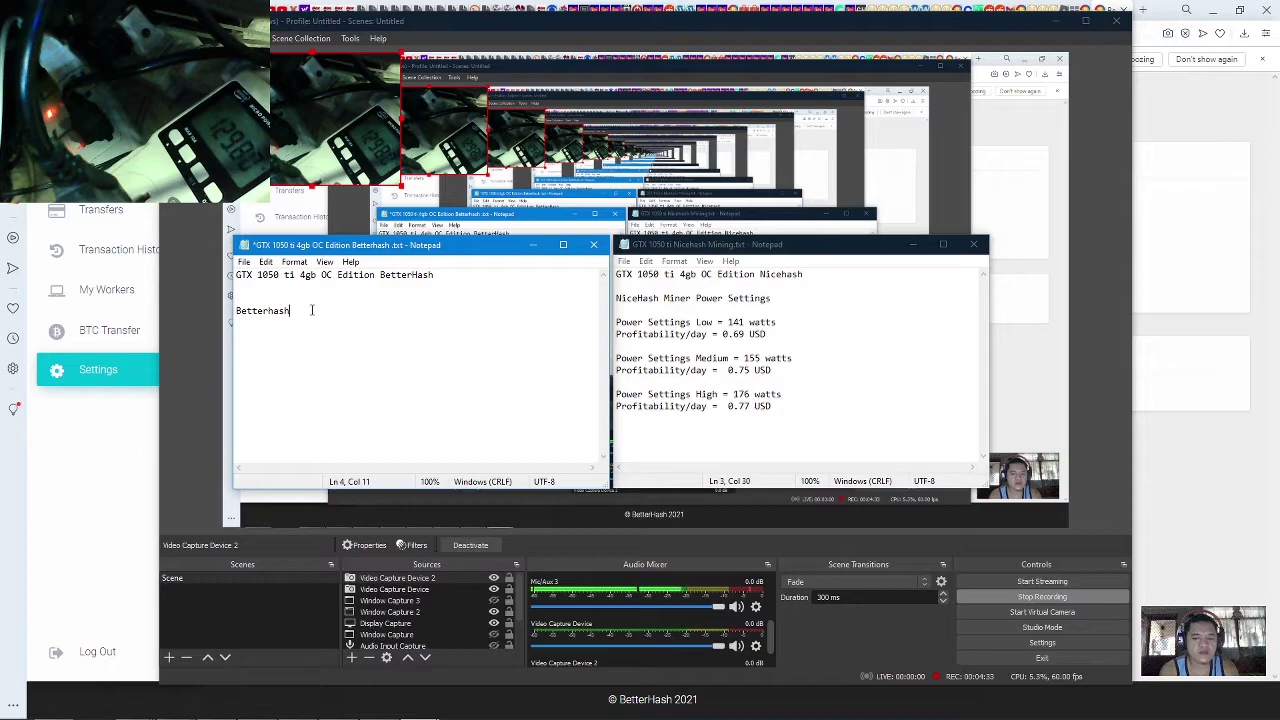
{"action": "type", "text": " Min"}
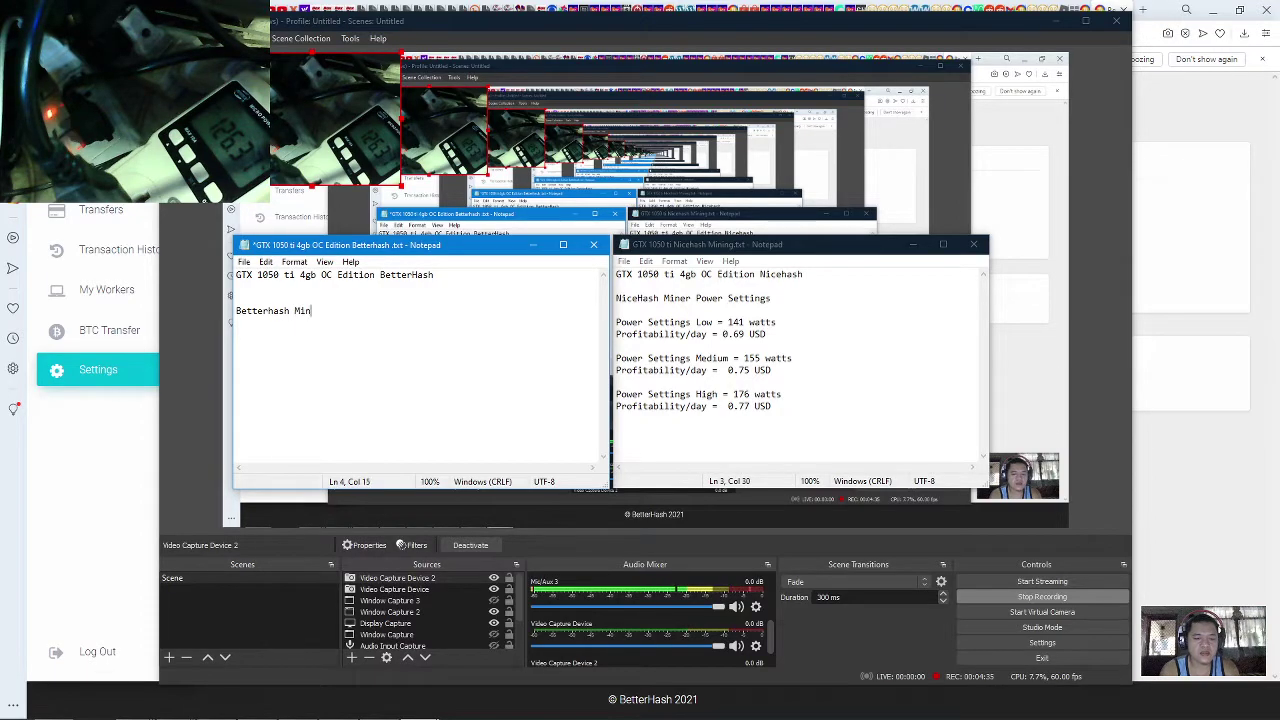
{"action": "type", "text": "er Power S"}
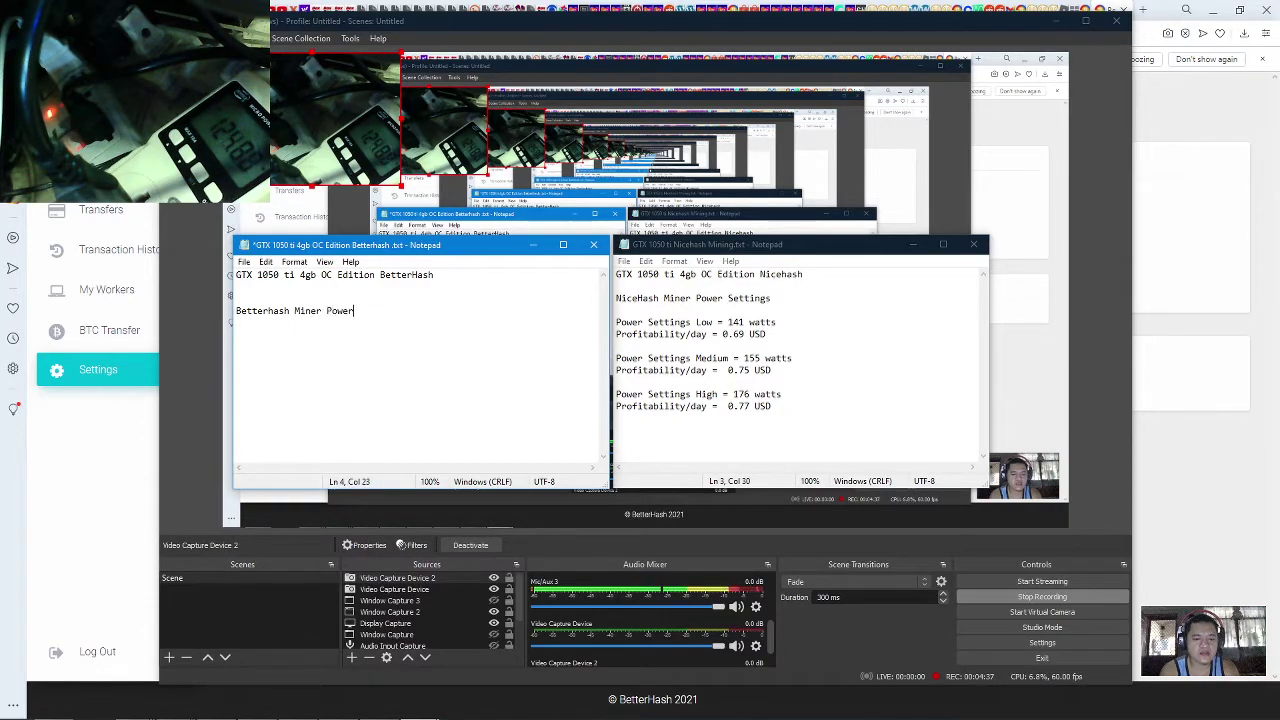
{"action": "type", "text": "ettings"}
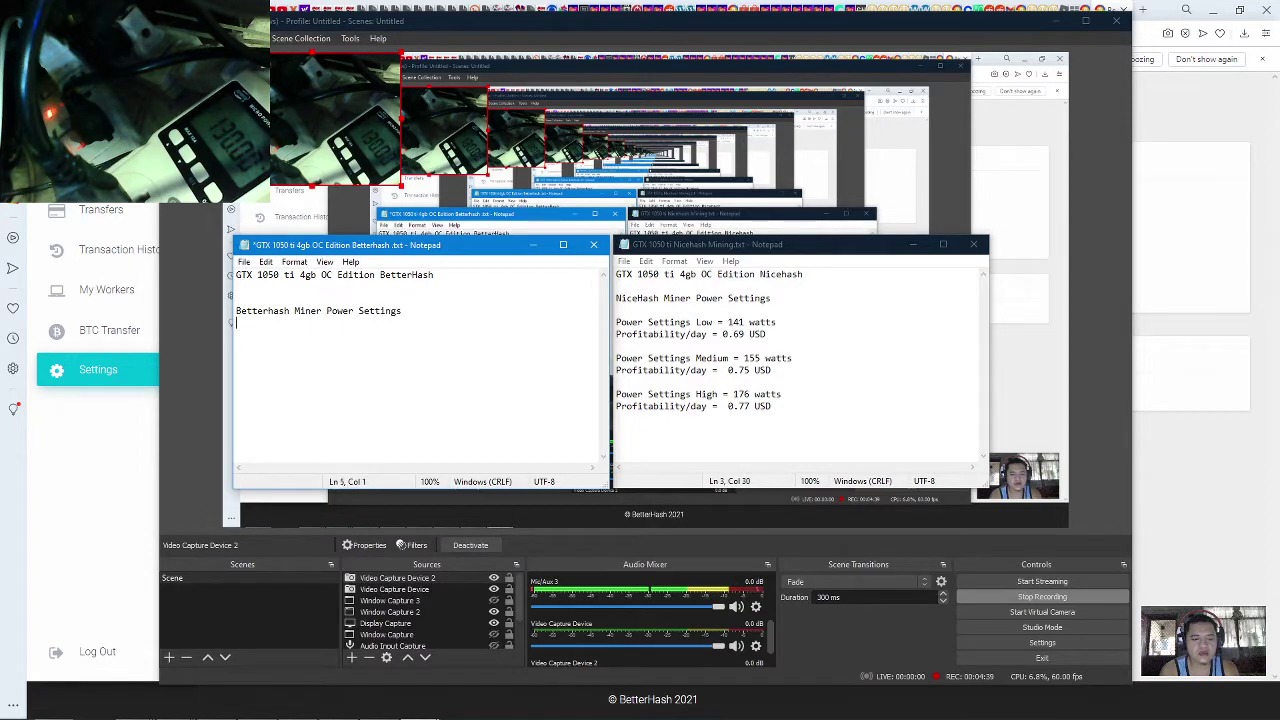
{"action": "key", "text": "Return"}
Step: Add the line 'Default Power Settings = 127 watts' and select NiceHash's Profitability/day label
{"action": "type", "text": "Def"}
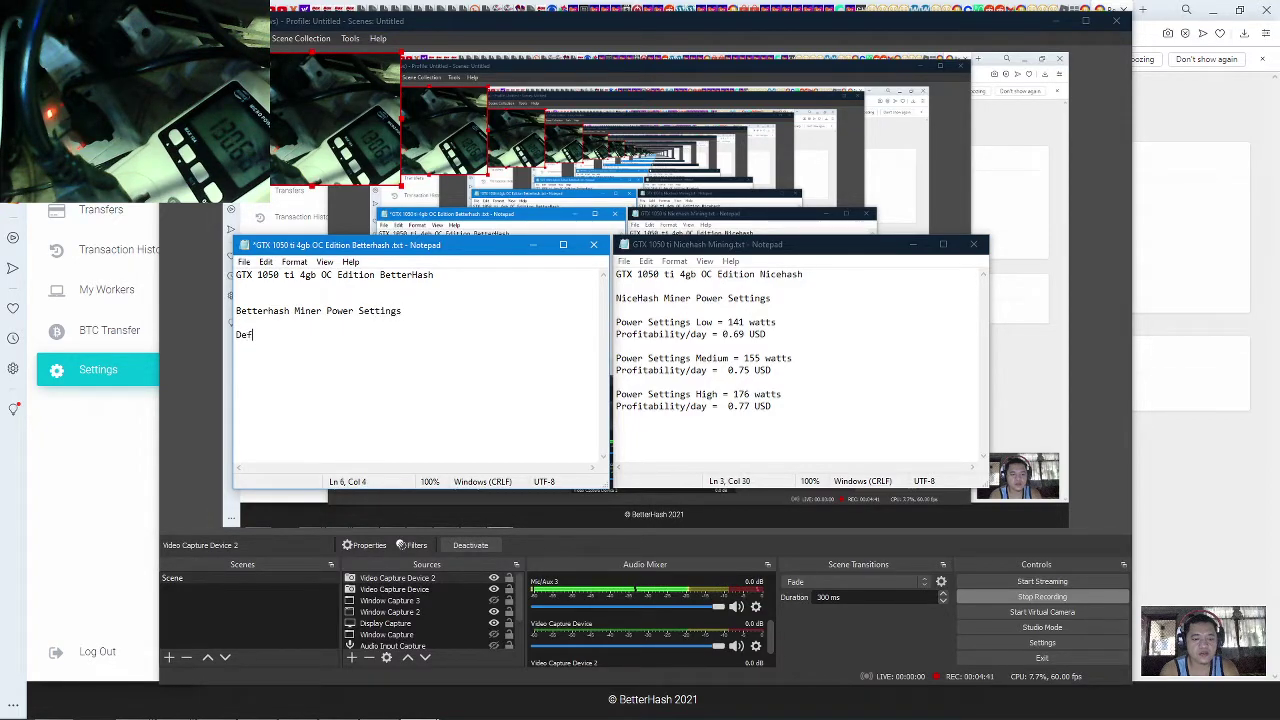
{"action": "type", "text": "ault P"}
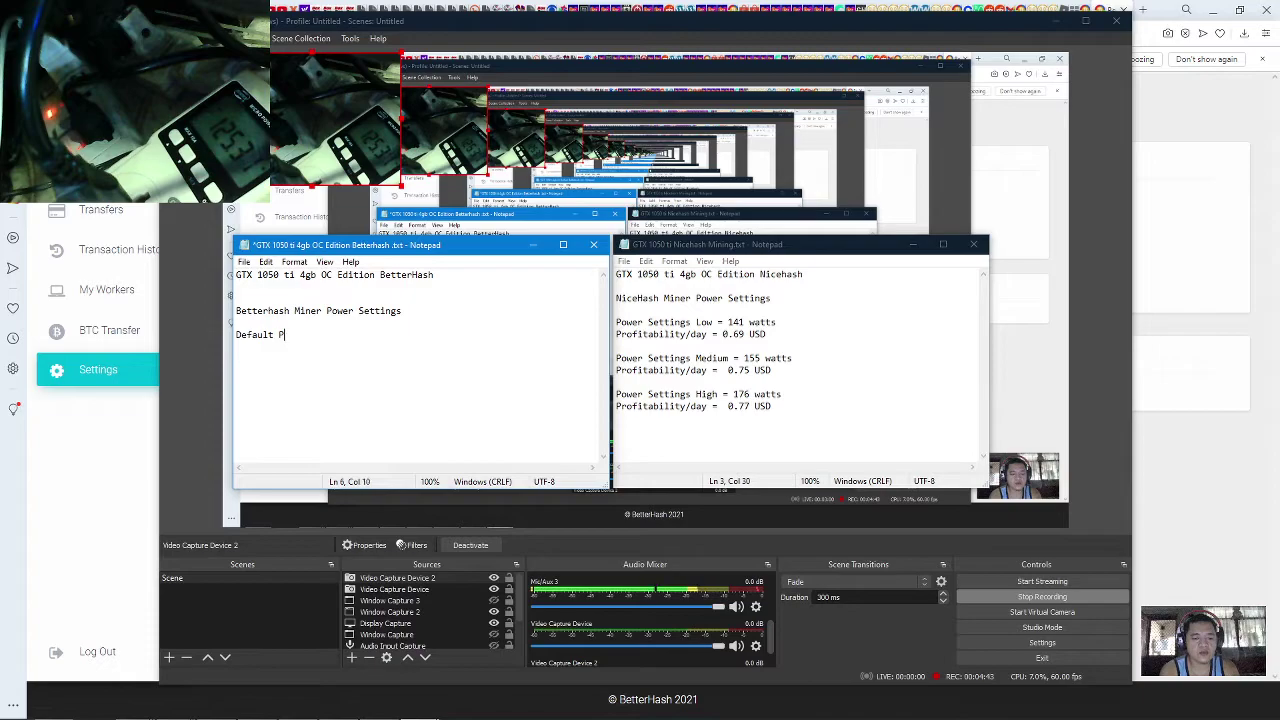
{"action": "type", "text": "owe"}
{"action": "key", "text": "BackSpace"}
{"action": "type", "text": "S"}
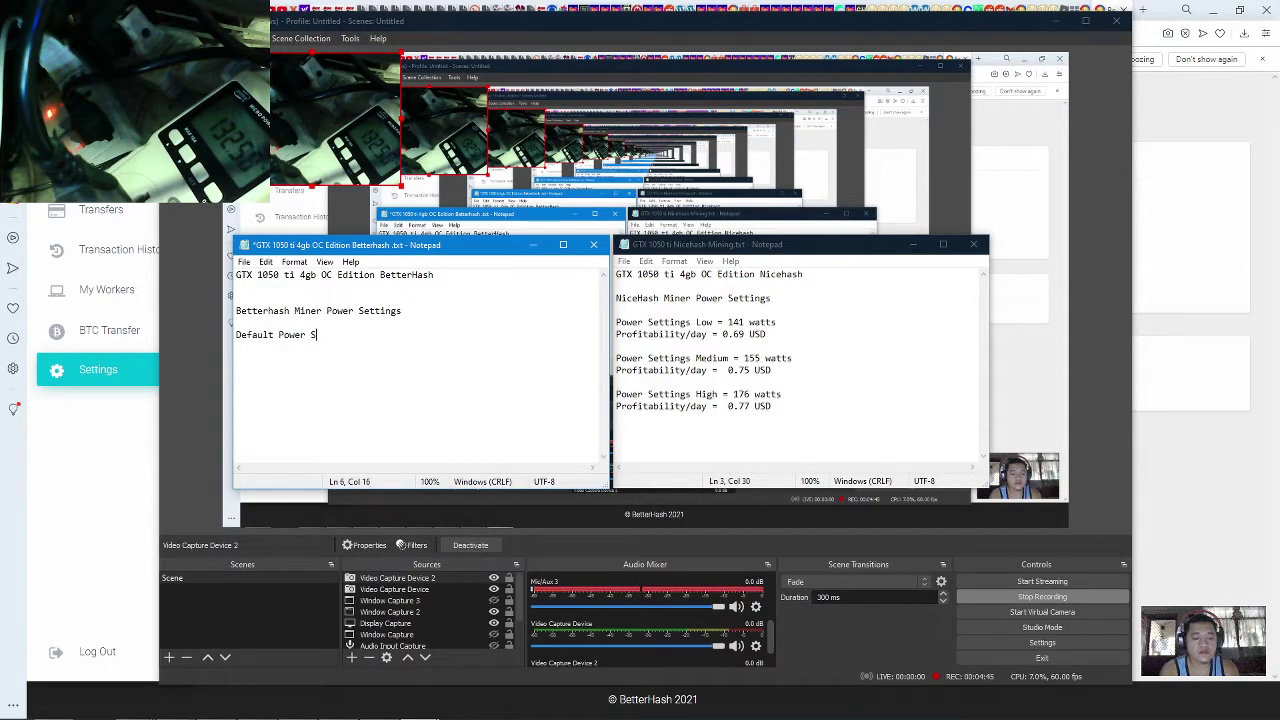
{"action": "type", "text": "ettings "}
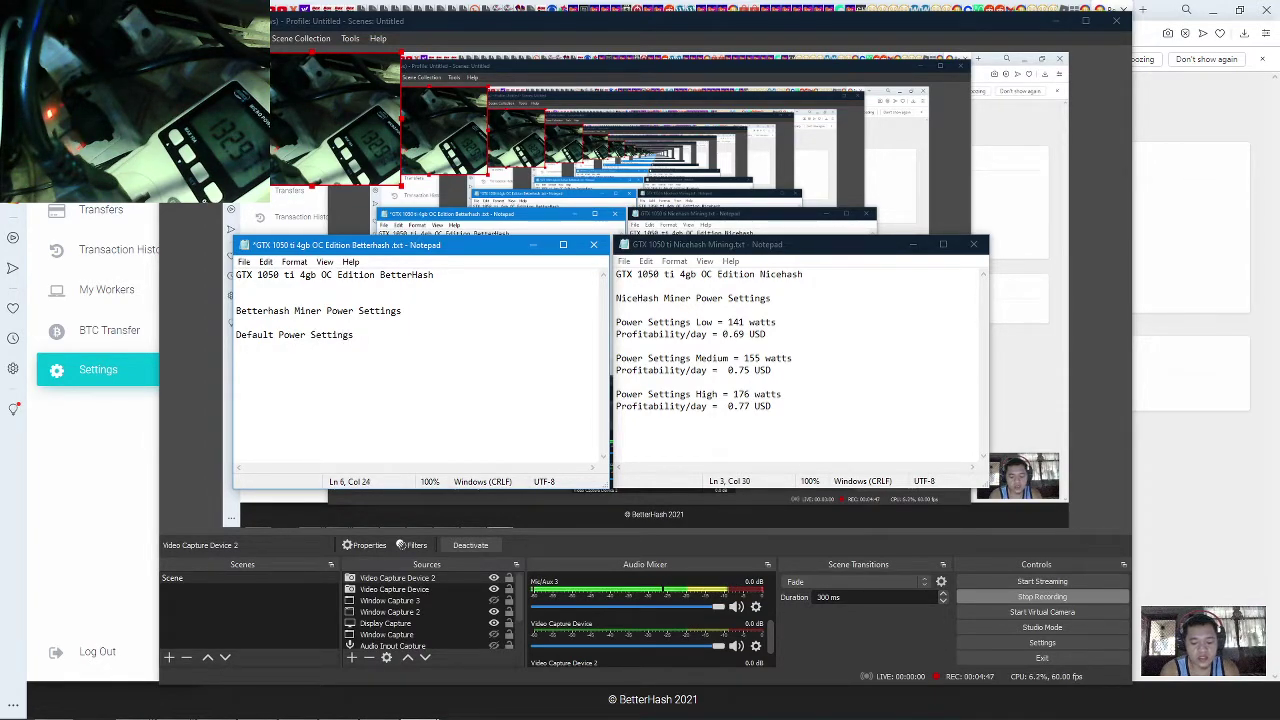
{"action": "type", "text": "="}
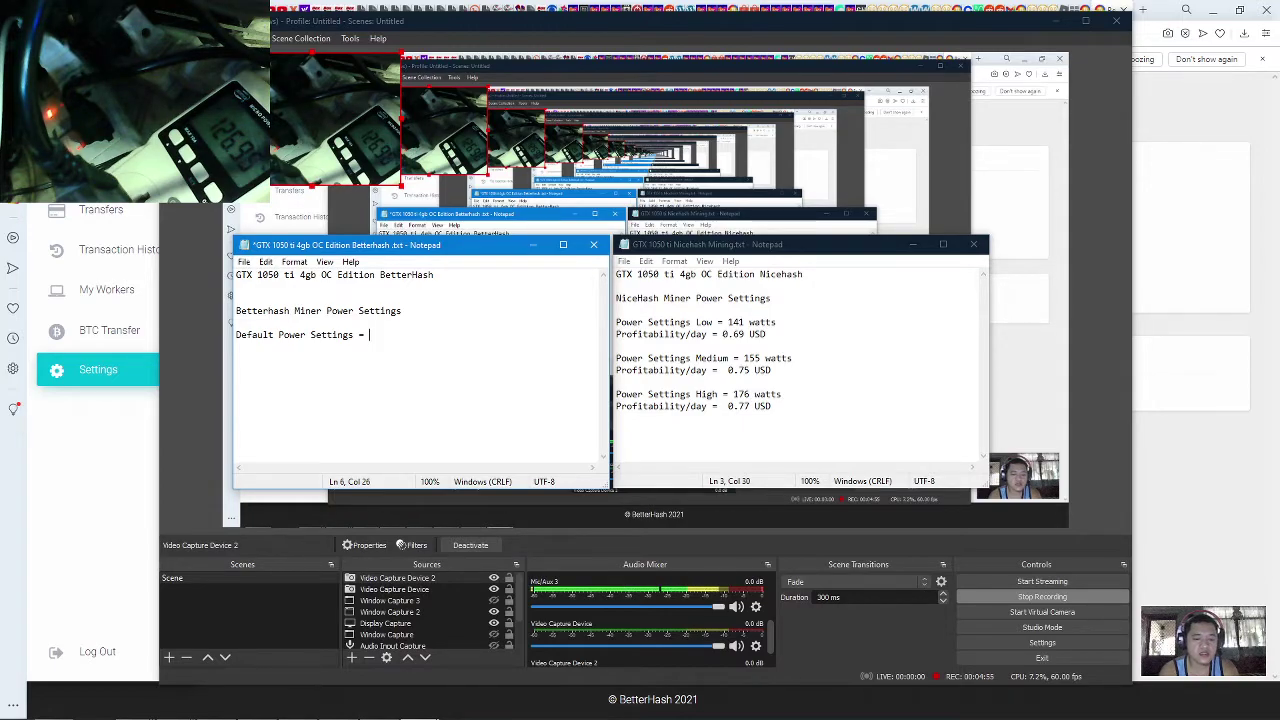
{"action": "type", "text": "127"}
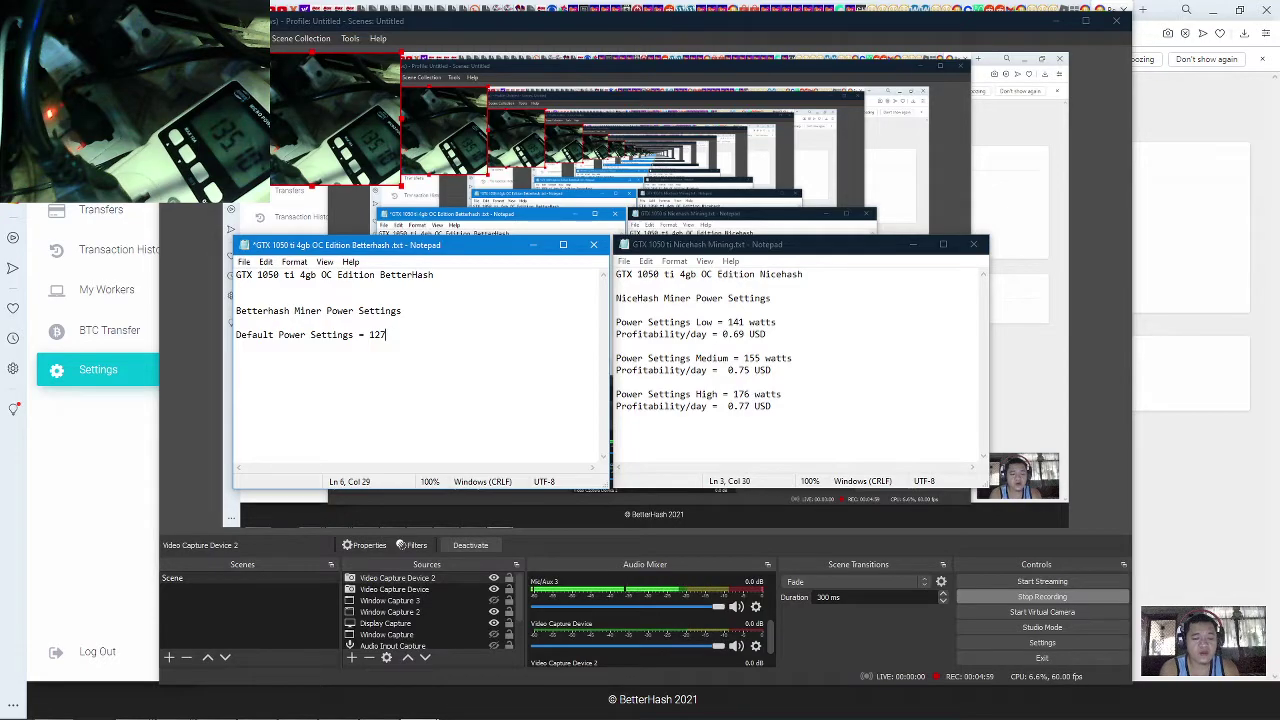
{"action": "type", "text": " watts"}
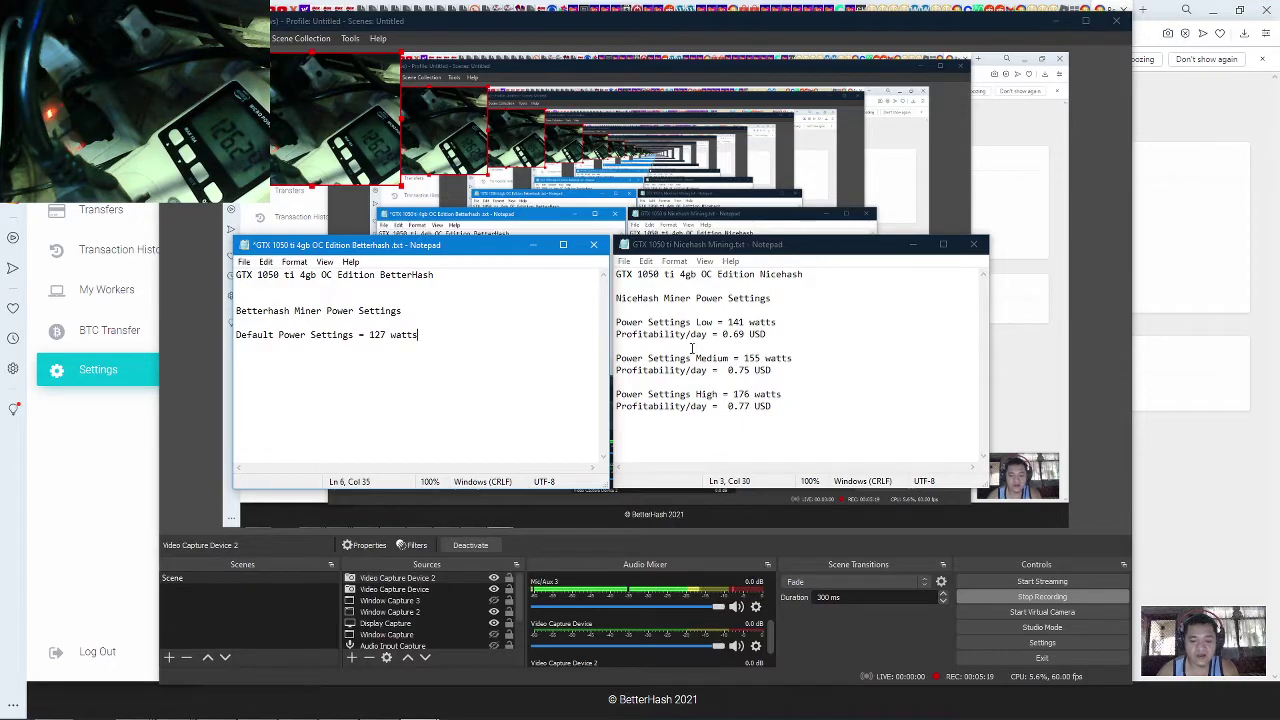
{"action": "left_click_drag", "start_coordinate": [707, 335], "coordinate": [617, 339]}
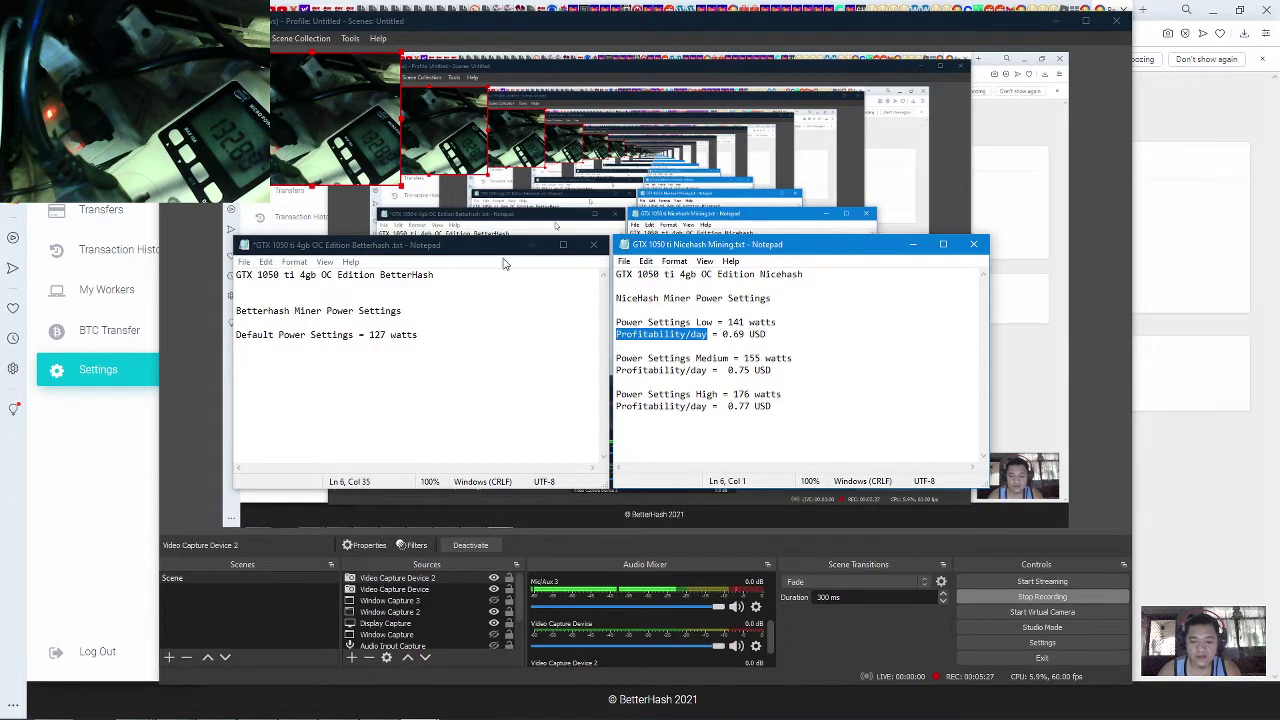
Step: Line up the BetterHash and NiceHash Notepad windows at the same height
{"action": "left_click_drag", "start_coordinate": [494, 258], "coordinate": [487, 327]}
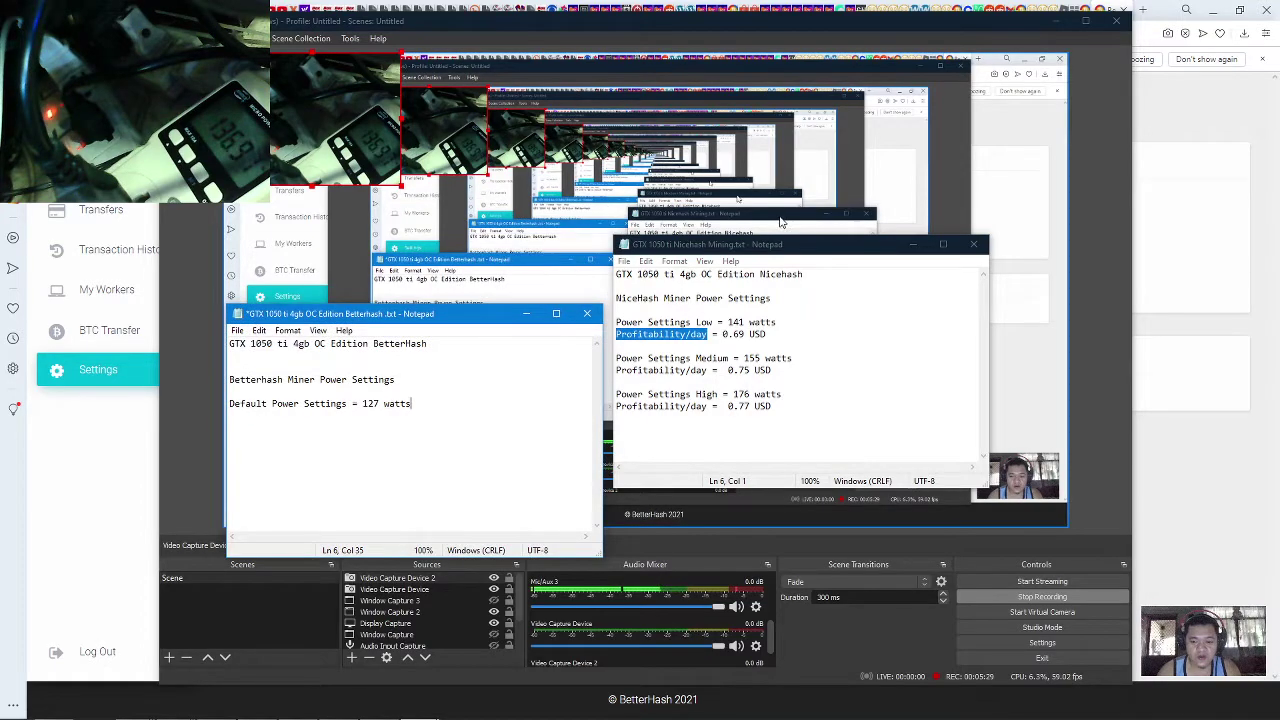
{"action": "left_click", "coordinate": [785, 250]}
{"action": "left_click_drag", "start_coordinate": [785, 250], "coordinate": [785, 318]}
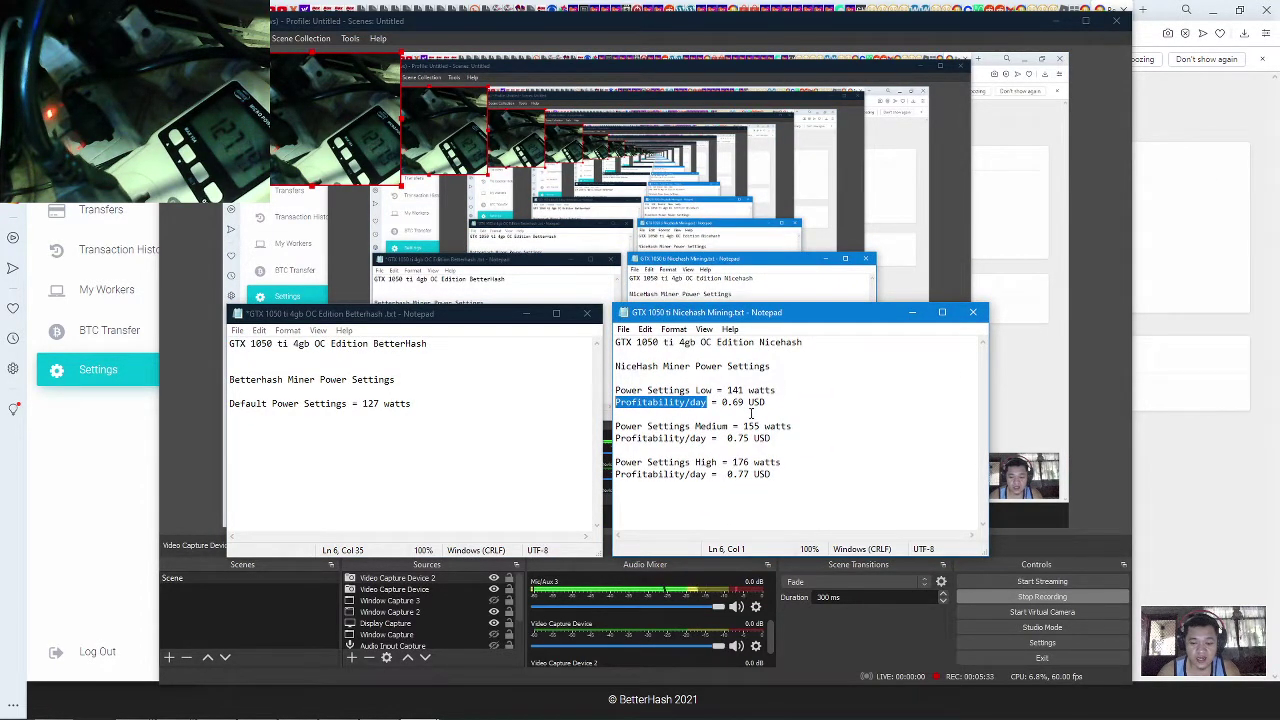
{"action": "left_click", "coordinate": [371, 421]}
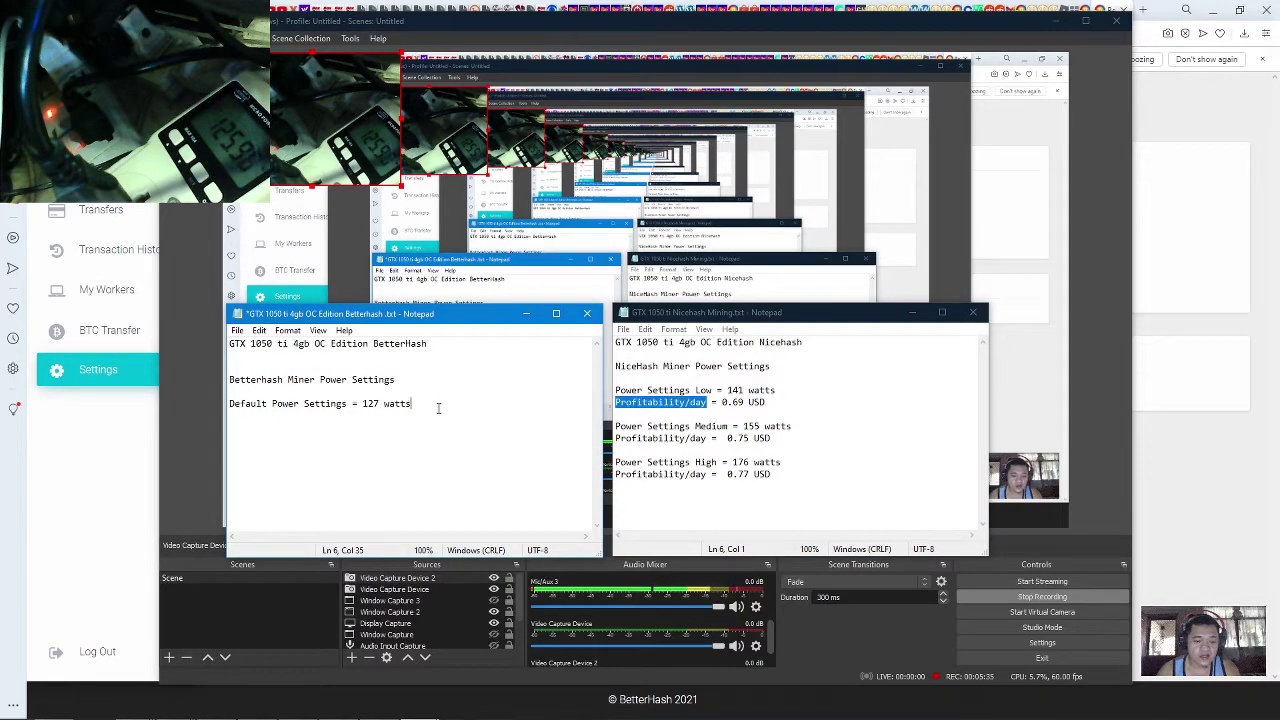
Step: Copy NiceHash's 'Profitability/day' label onto a new BetterHash line and append '='
{"action": "key", "text": "Return"}
{"action": "type", "text": "GTX 1050 ti 4gb OC Edition Nicehash"}
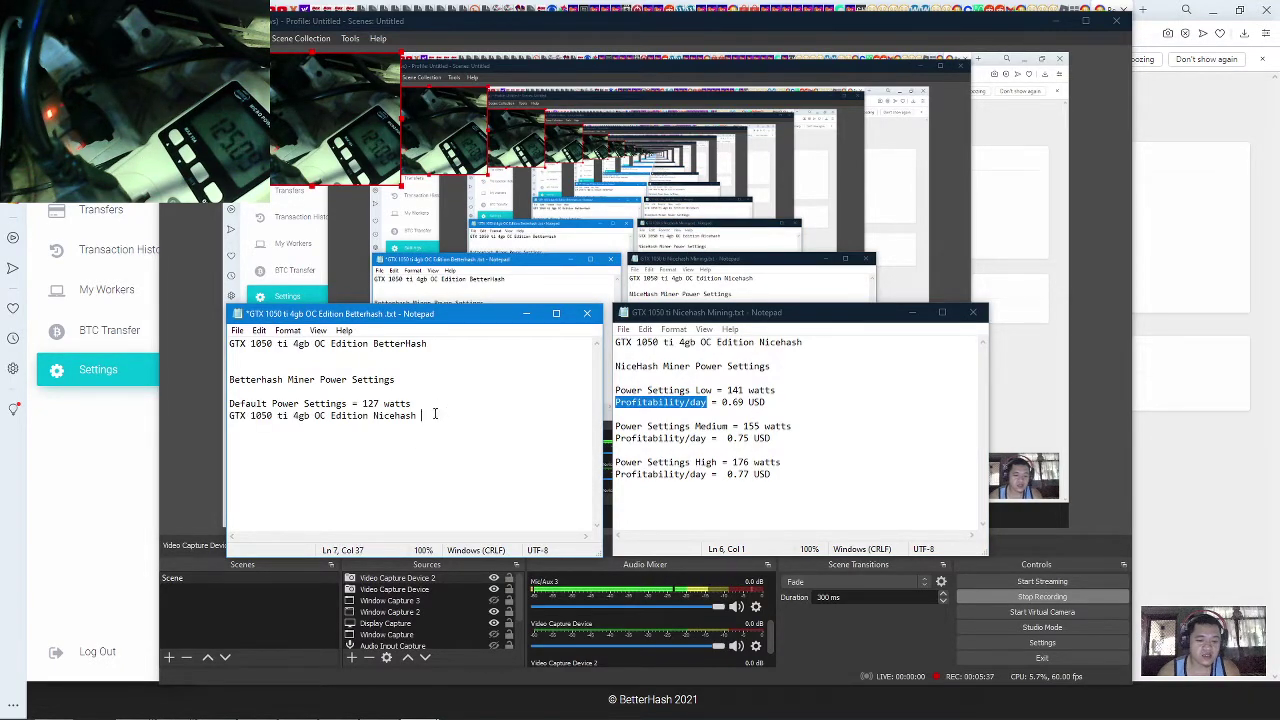
{"action": "right_click", "coordinate": [720, 403]}
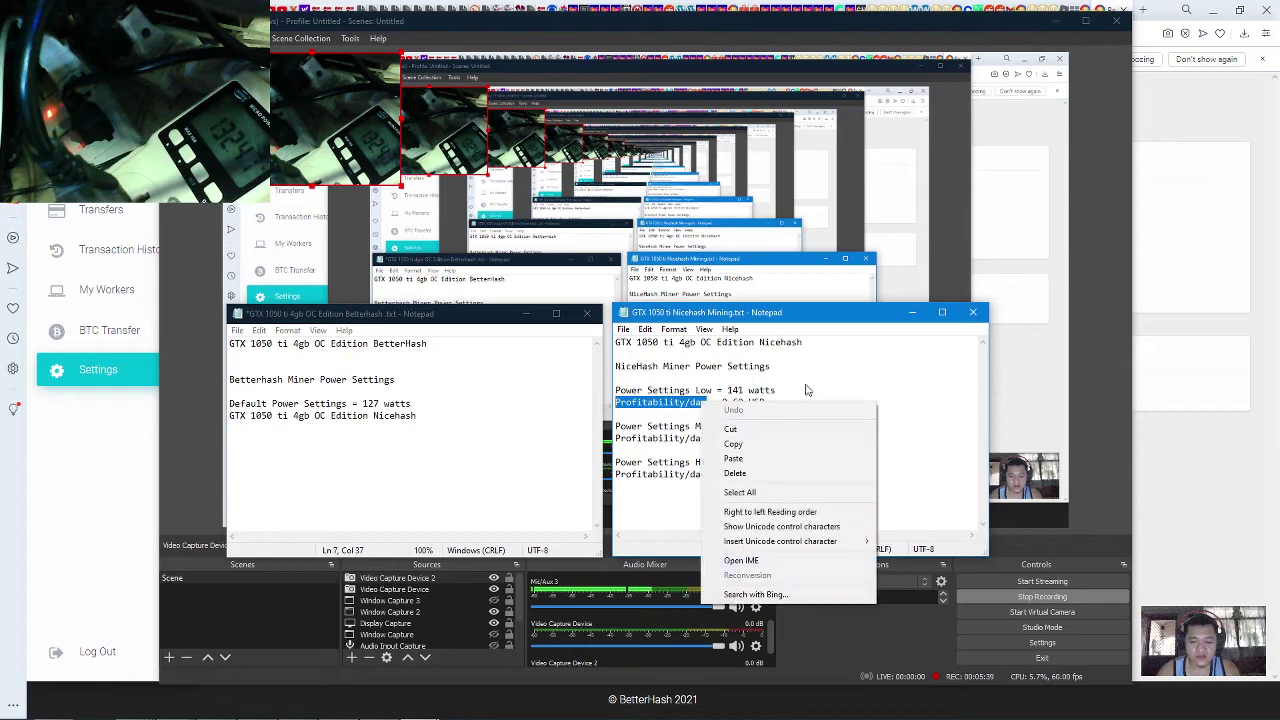
{"action": "left_click", "coordinate": [733, 443]}
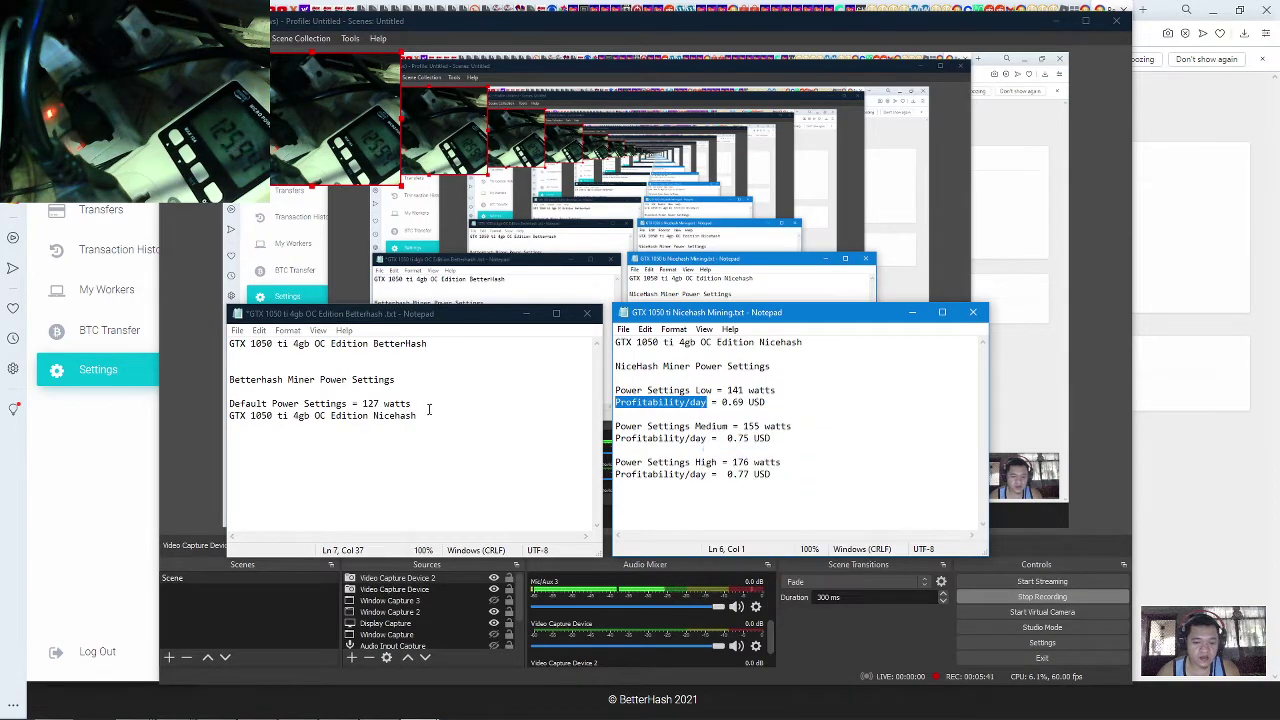
{"action": "left_click_drag", "start_coordinate": [422, 416], "coordinate": [222, 420]}
{"action": "key", "text": "ctrl+v"}
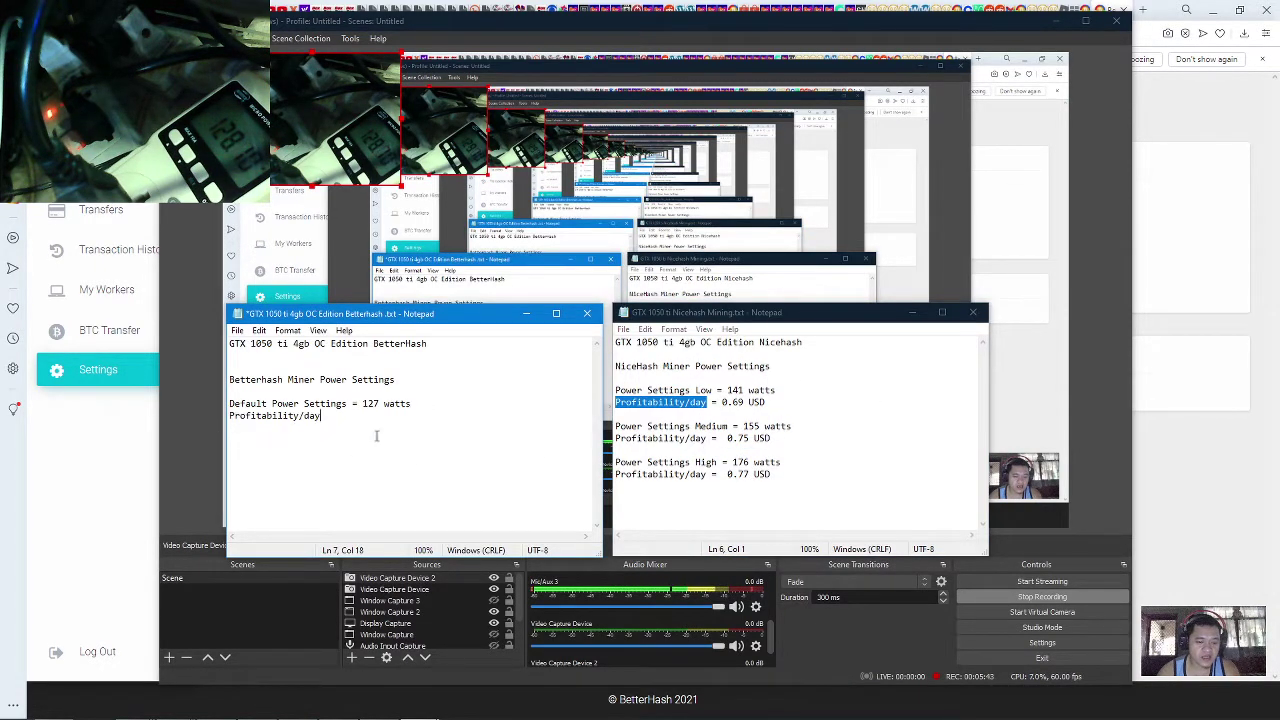
{"action": "type", "text": " ="}
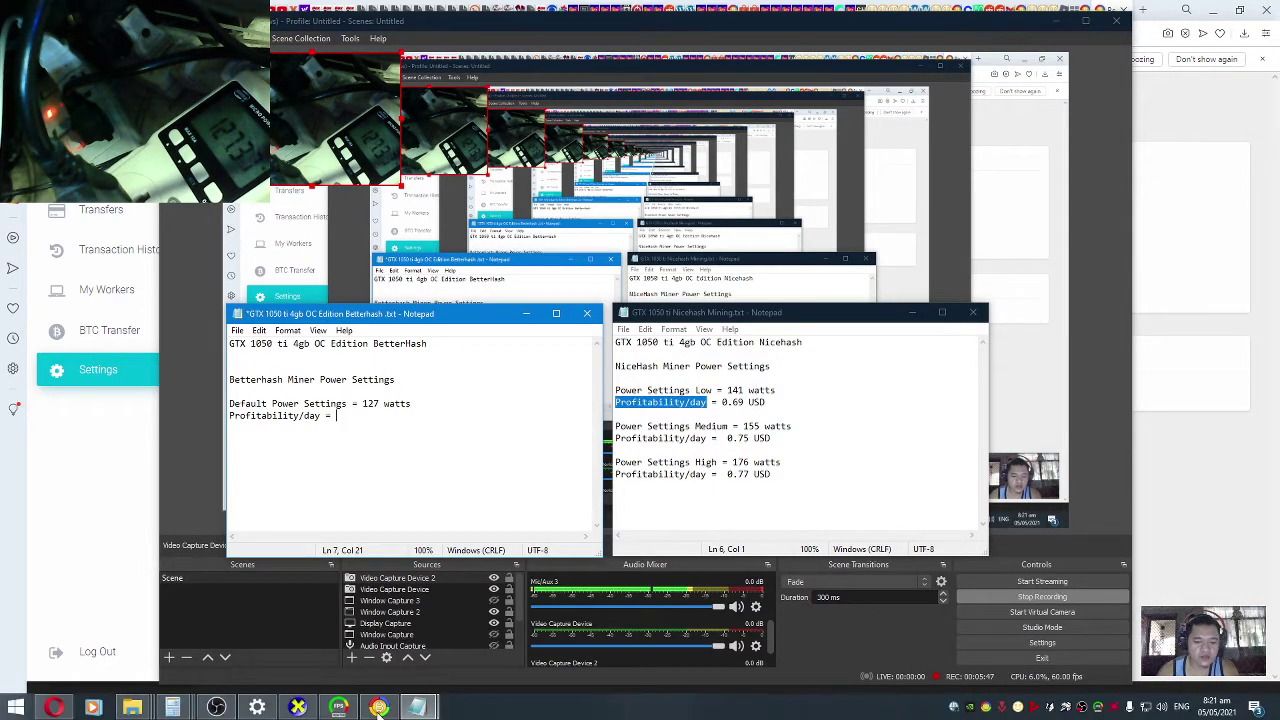
Step: Read BetterHash's daily income and fill in '.78 USD' as the BetterHash profitability value
{"action": "left_click", "coordinate": [379, 707]}
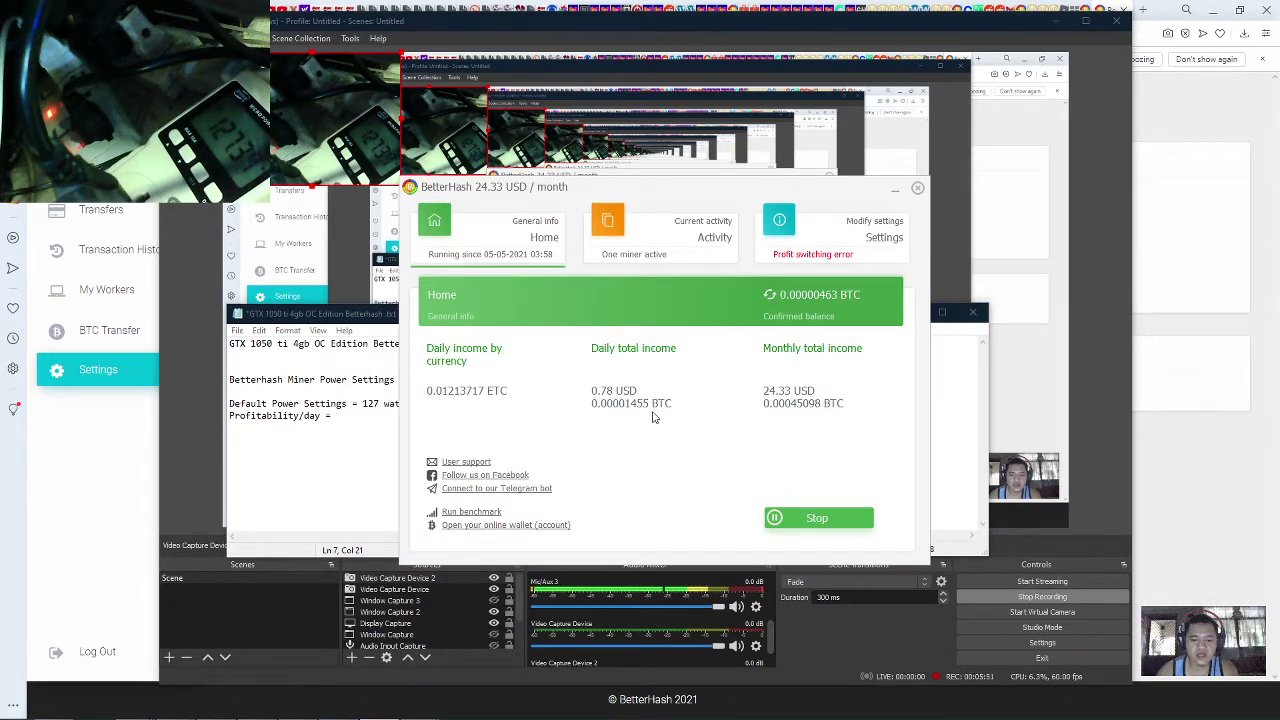
{"action": "left_click", "coordinate": [355, 421]}
{"action": "type", "text": "."}
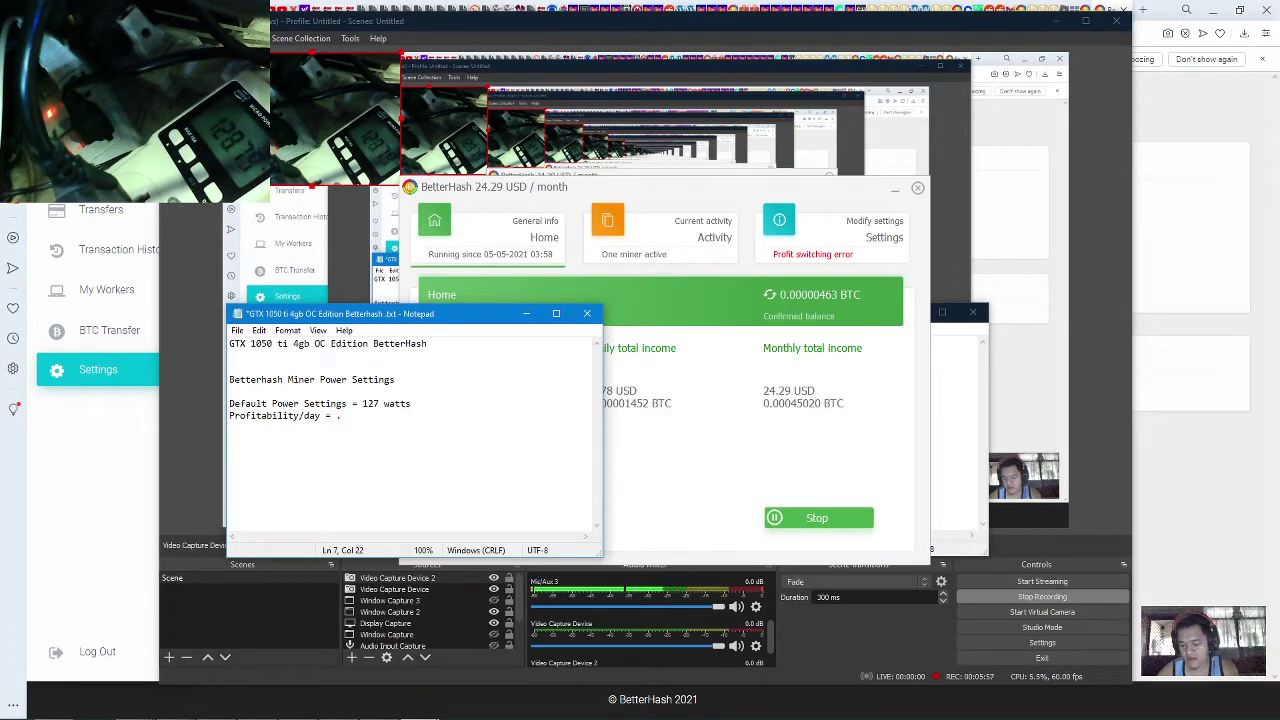
{"action": "type", "text": "78 "}
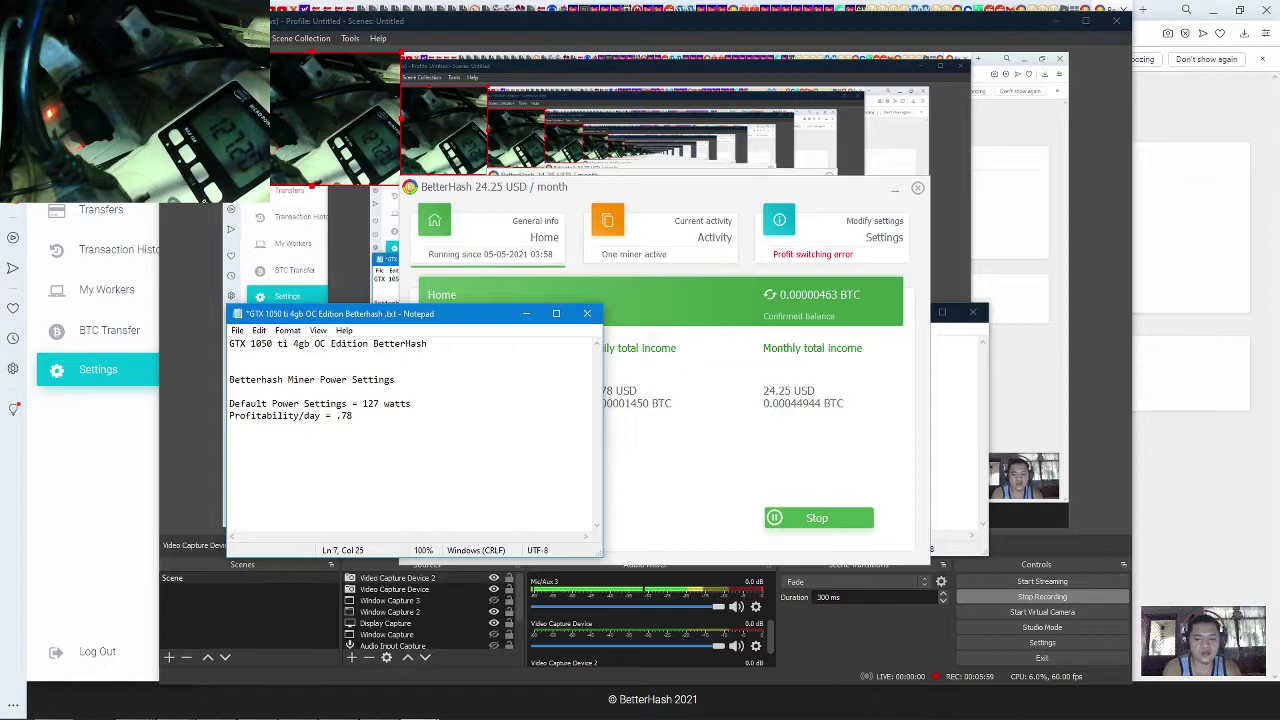
{"action": "type", "text": "usd"}
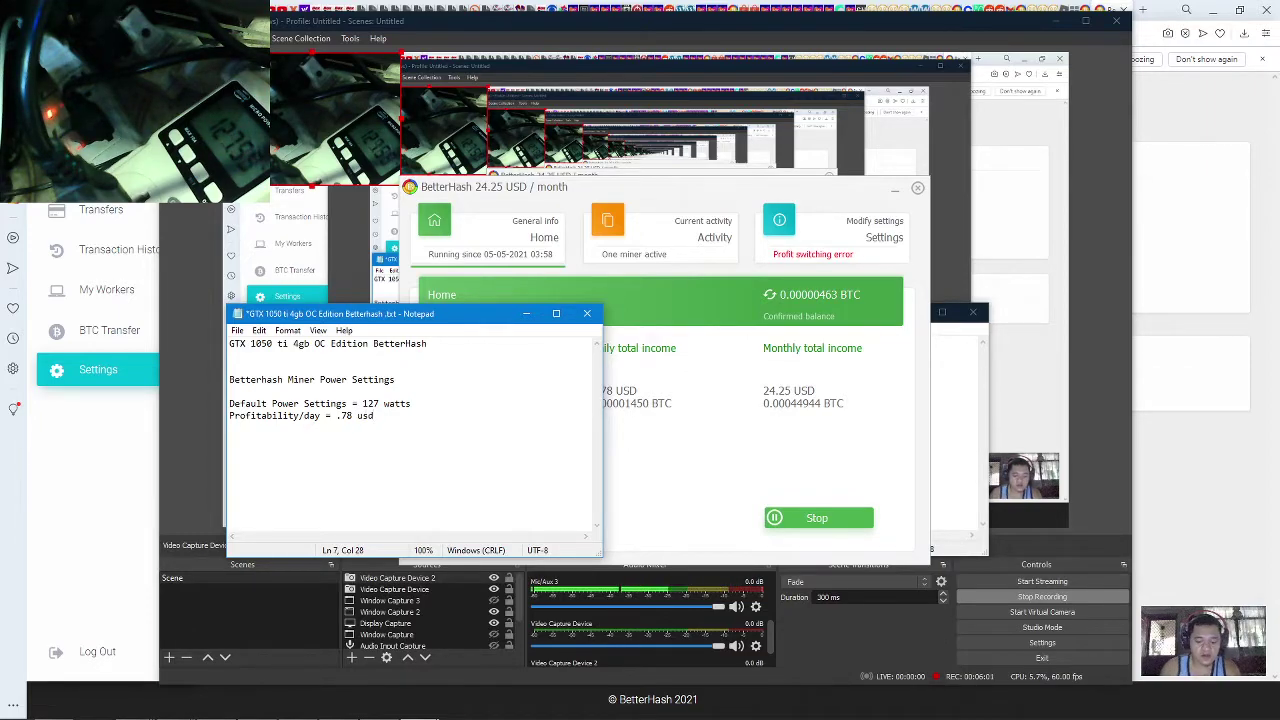
{"action": "key", "text": "BackSpace"}
{"action": "key", "text": "BackSpace"}
{"action": "key", "text": "BackSpace"}
{"action": "type", "text": "US"}
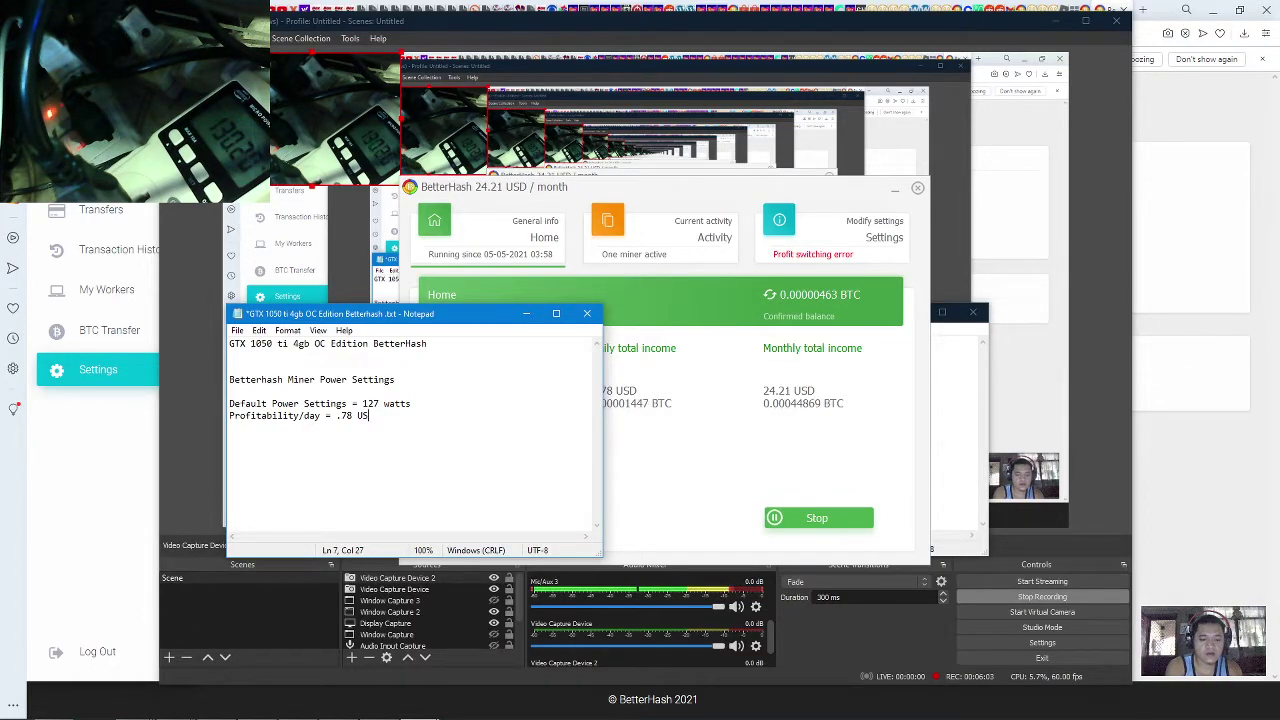
{"action": "type", "text": "D"}
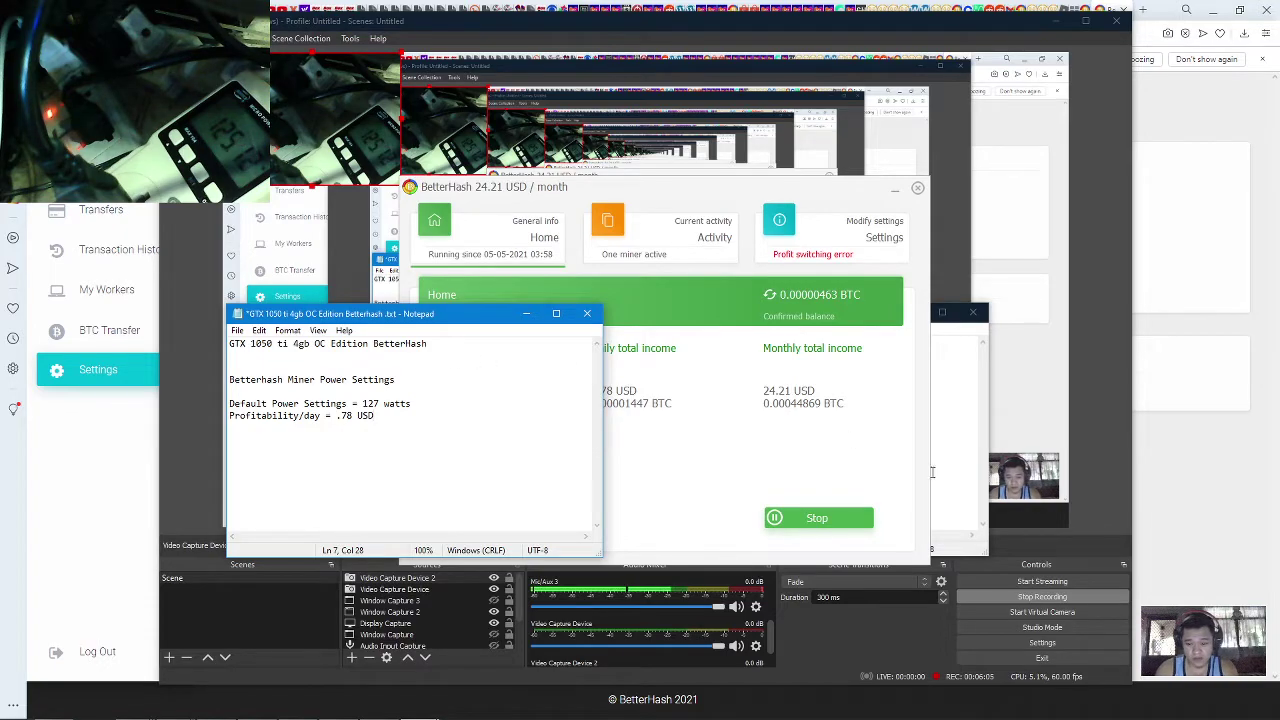
{"action": "left_click", "coordinate": [931, 472]}
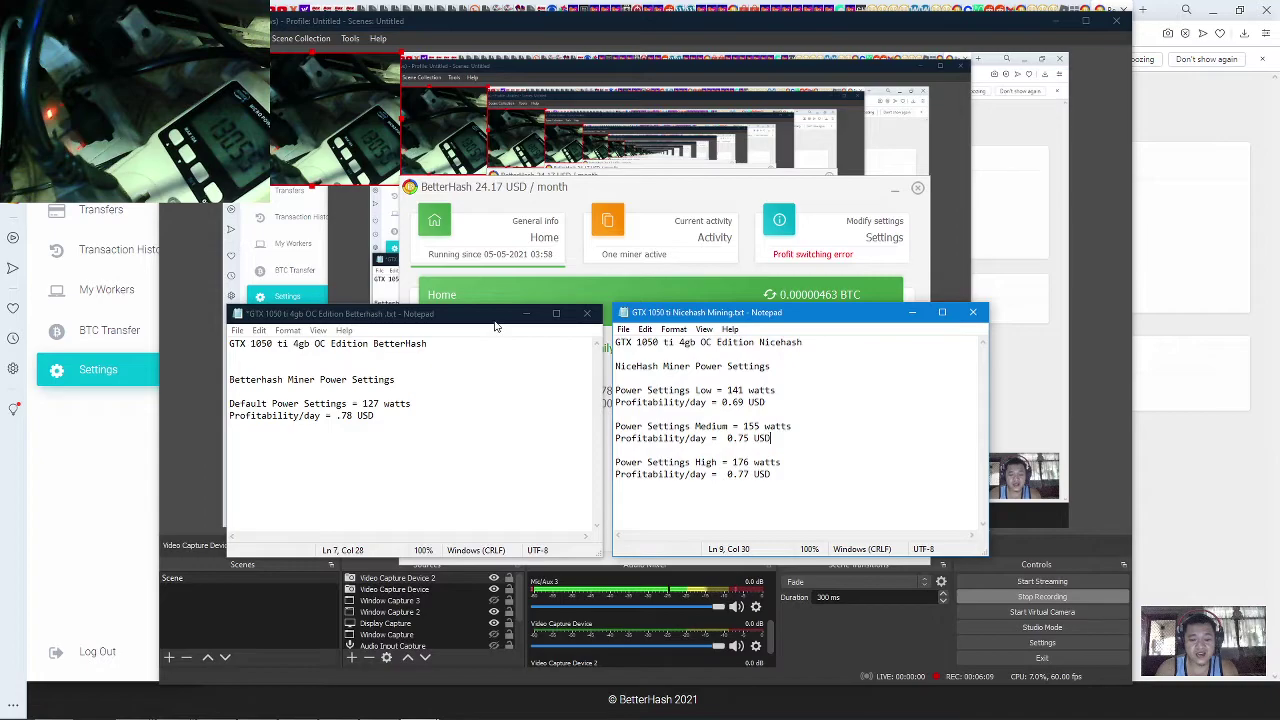
Step: Compare BetterHash's profitability line with NiceHash's High lines, placing the cursor before '.78'
{"action": "left_click_drag", "start_coordinate": [495, 318], "coordinate": [503, 325]}
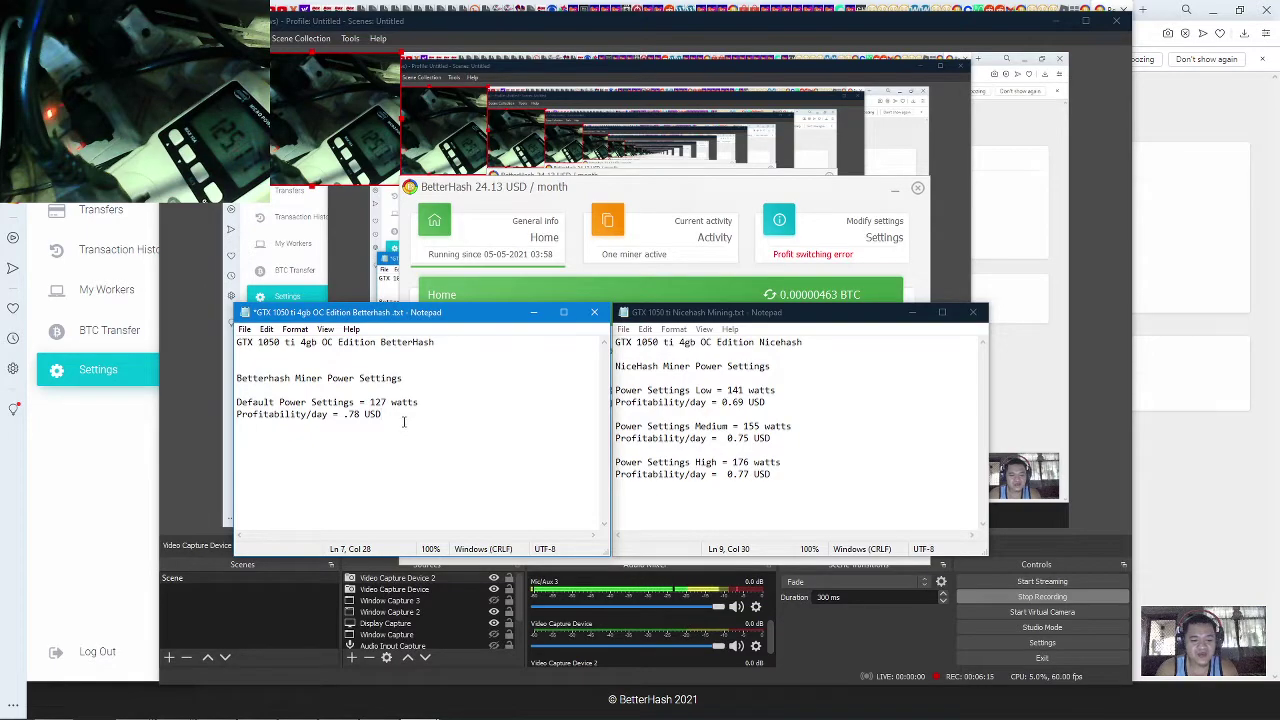
{"action": "left_click_drag", "start_coordinate": [383, 416], "coordinate": [234, 418]}
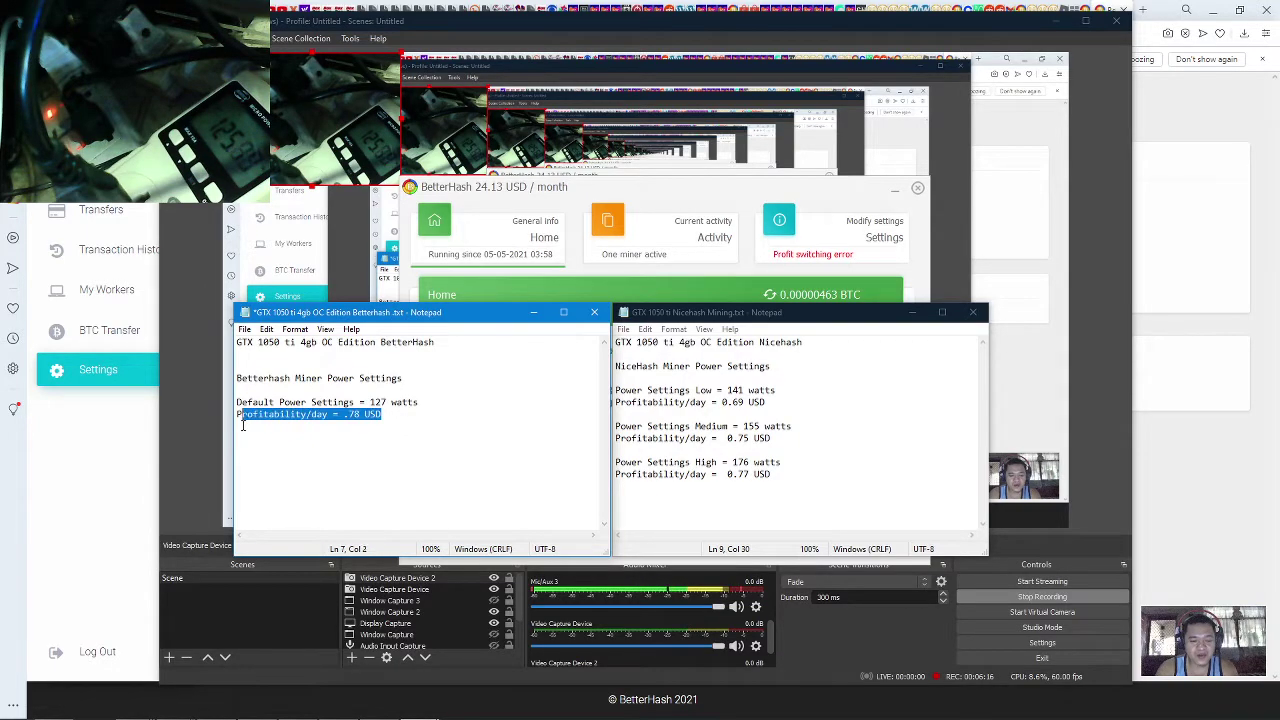
{"action": "left_click", "coordinate": [747, 441]}
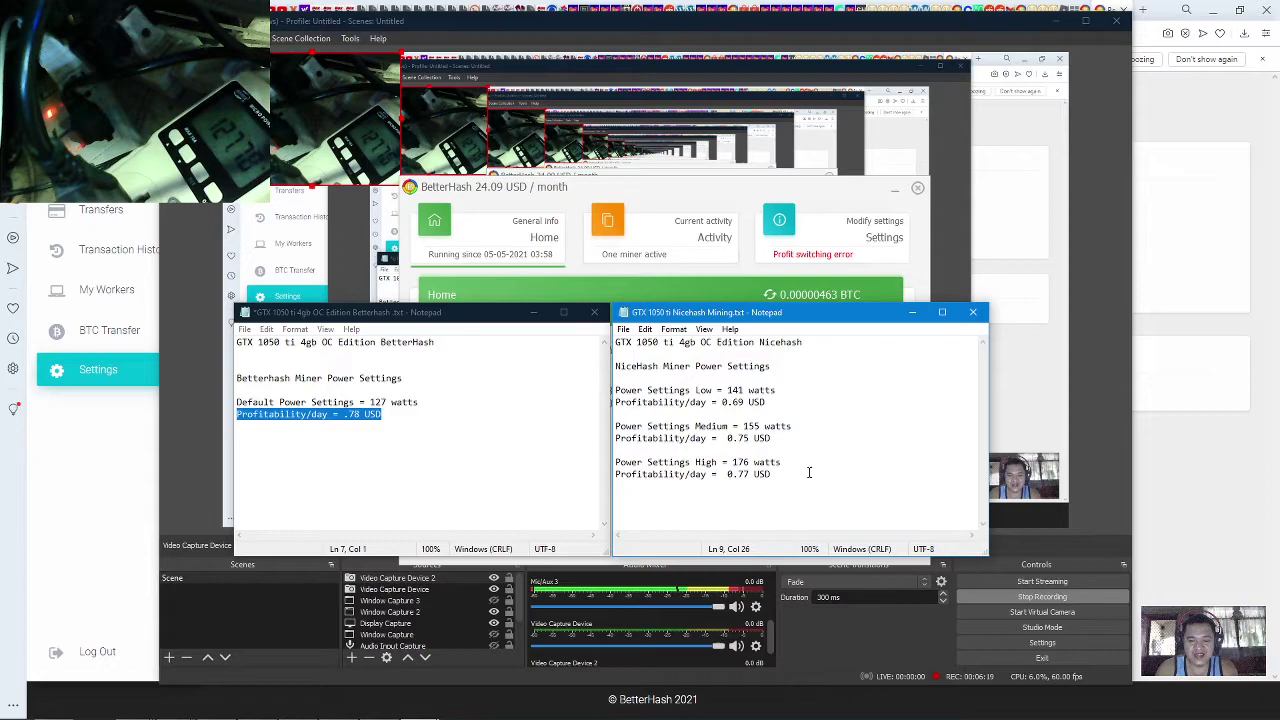
{"action": "left_click_drag", "start_coordinate": [801, 480], "coordinate": [657, 478]}
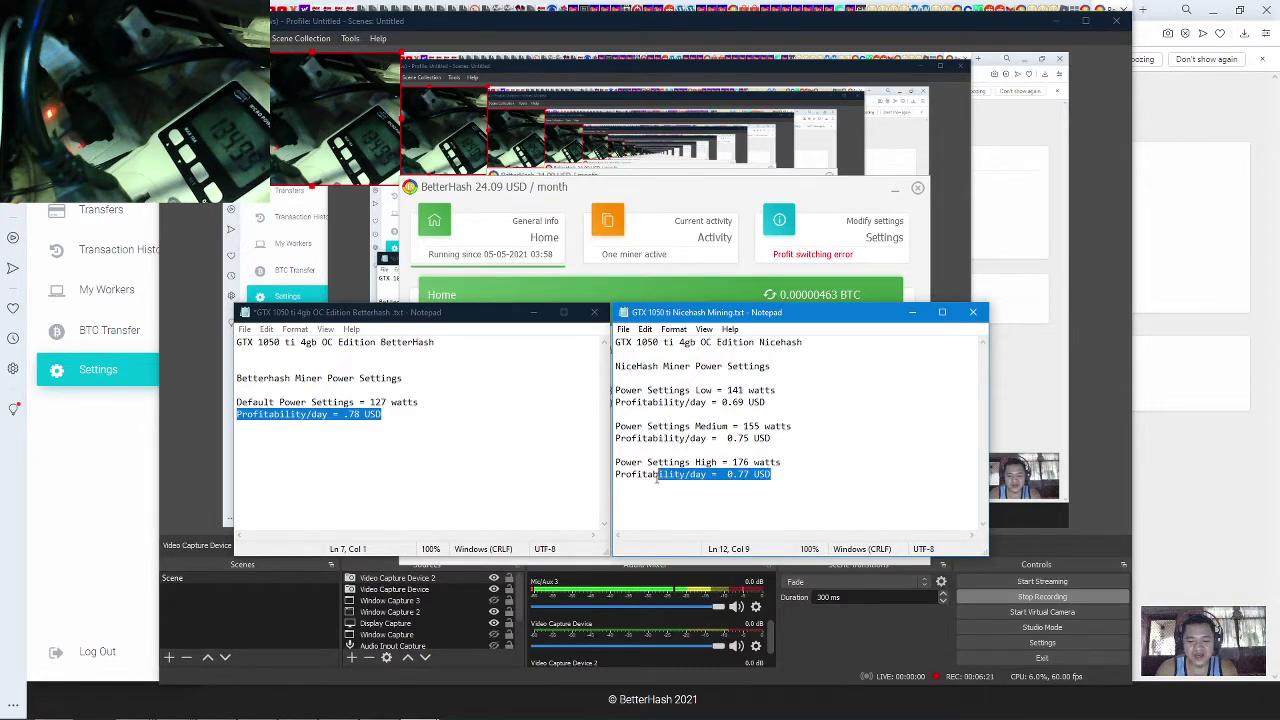
{"action": "left_click", "coordinate": [762, 474]}
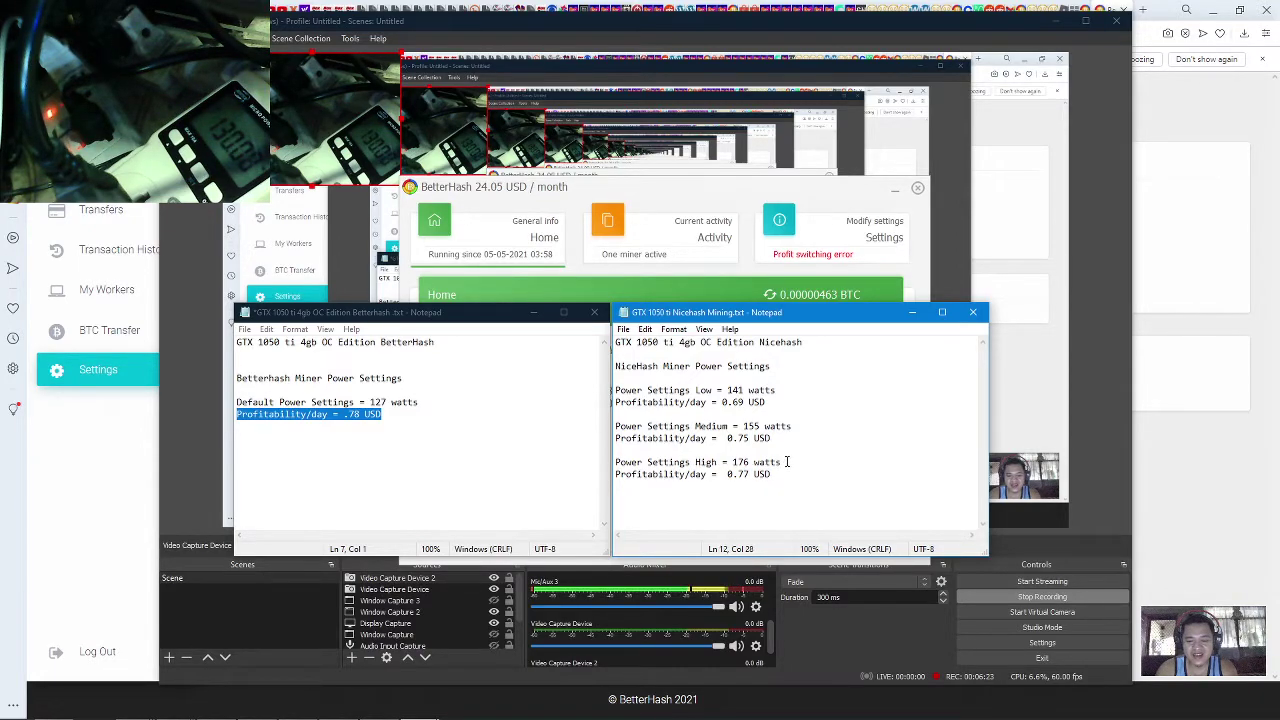
{"action": "left_click_drag", "start_coordinate": [787, 461], "coordinate": [611, 466]}
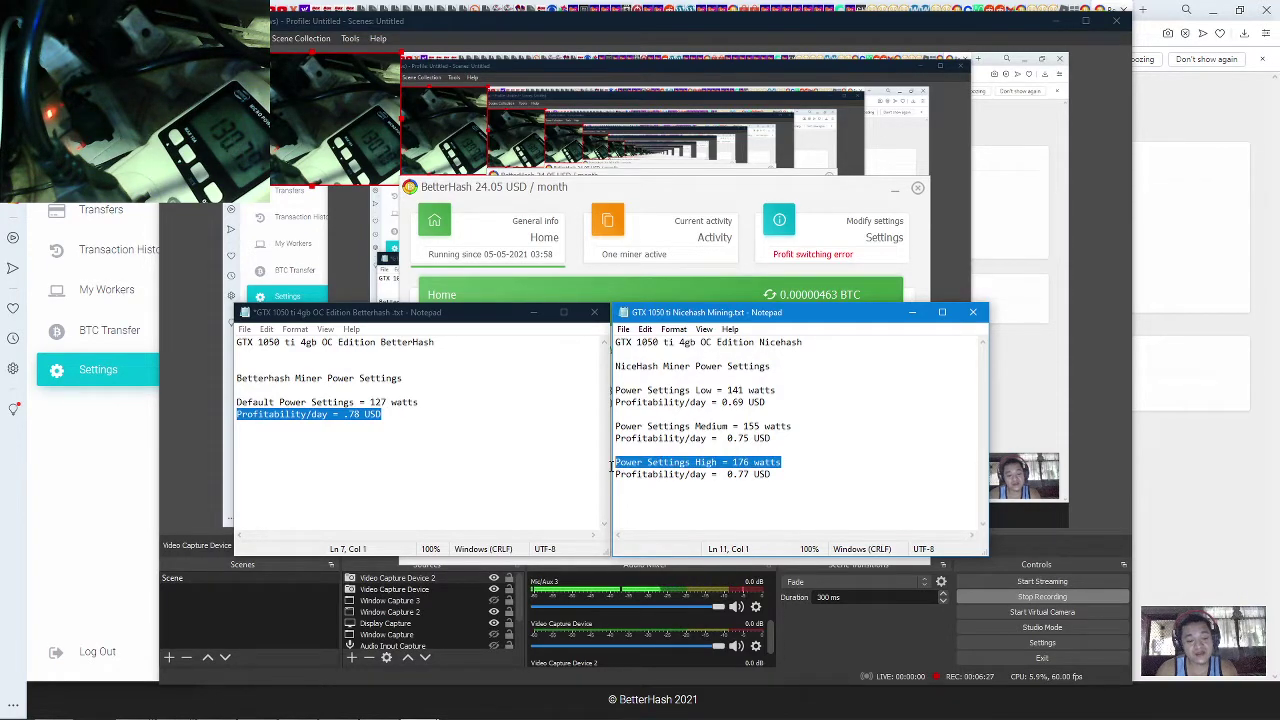
{"action": "left_click", "coordinate": [400, 432]}
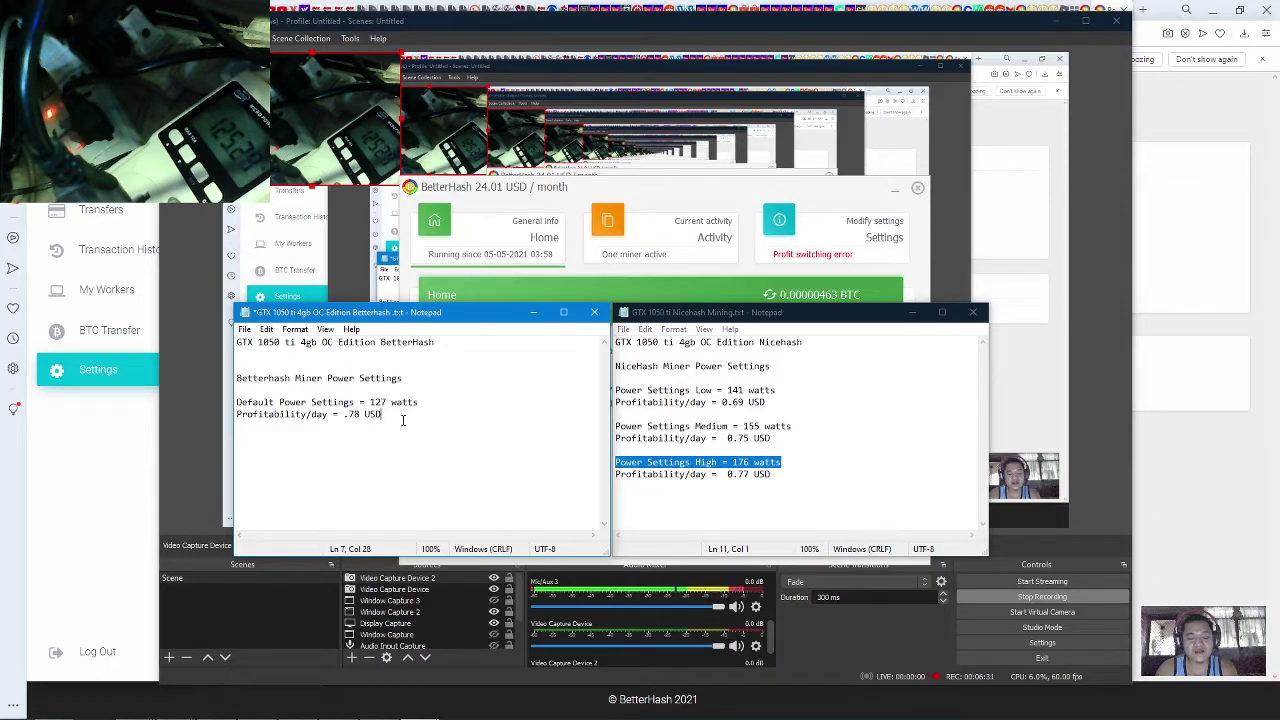
{"action": "left_click", "coordinate": [800, 412]}
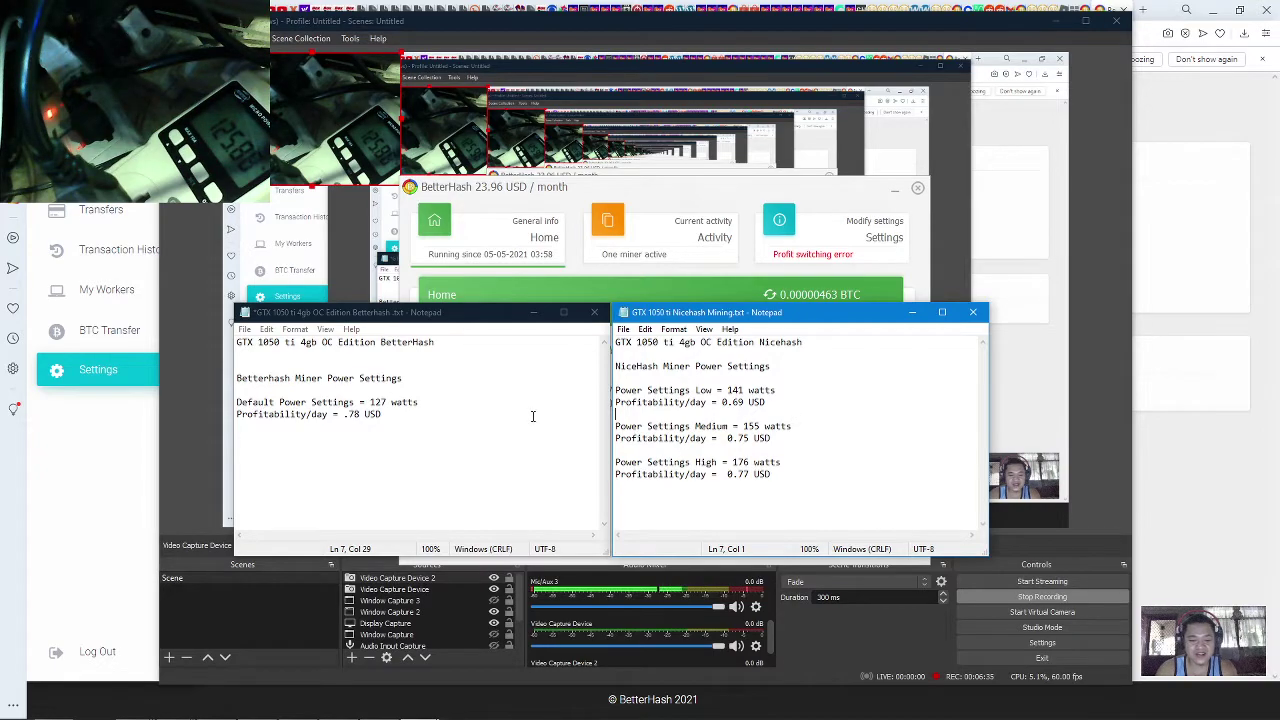
{"action": "left_click", "coordinate": [410, 414]}
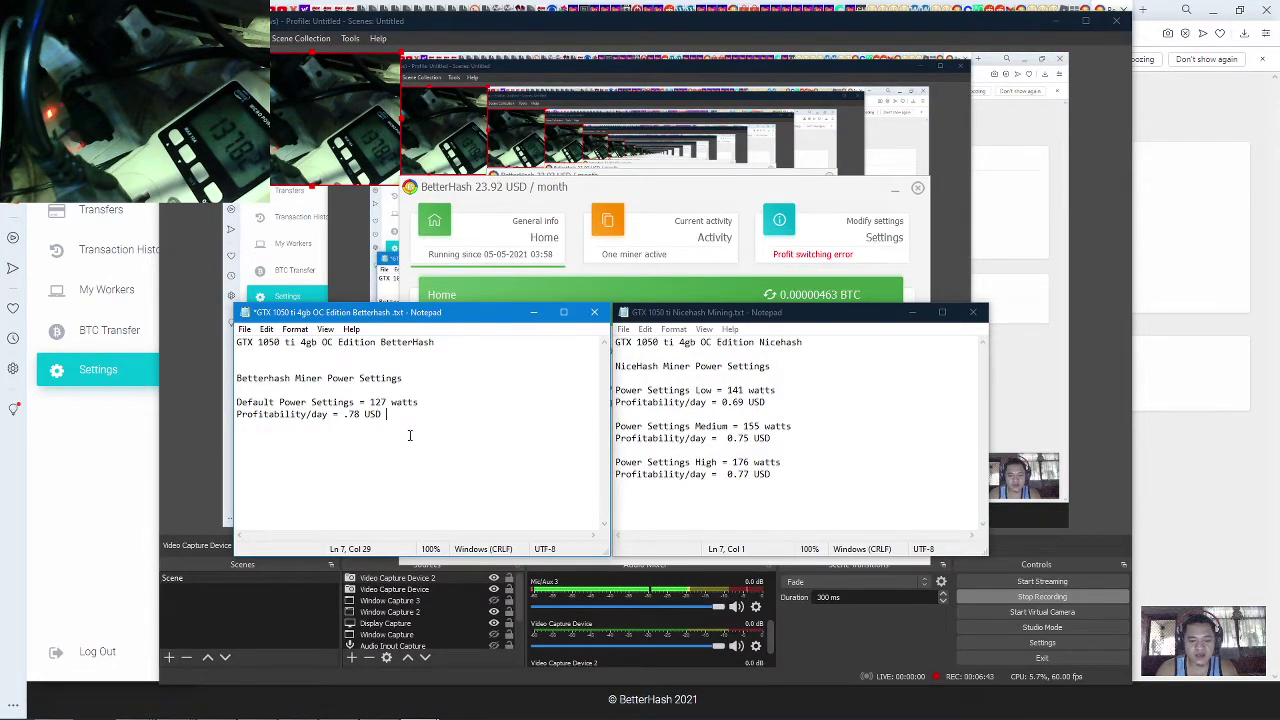
{"action": "left_click", "coordinate": [342, 414]}
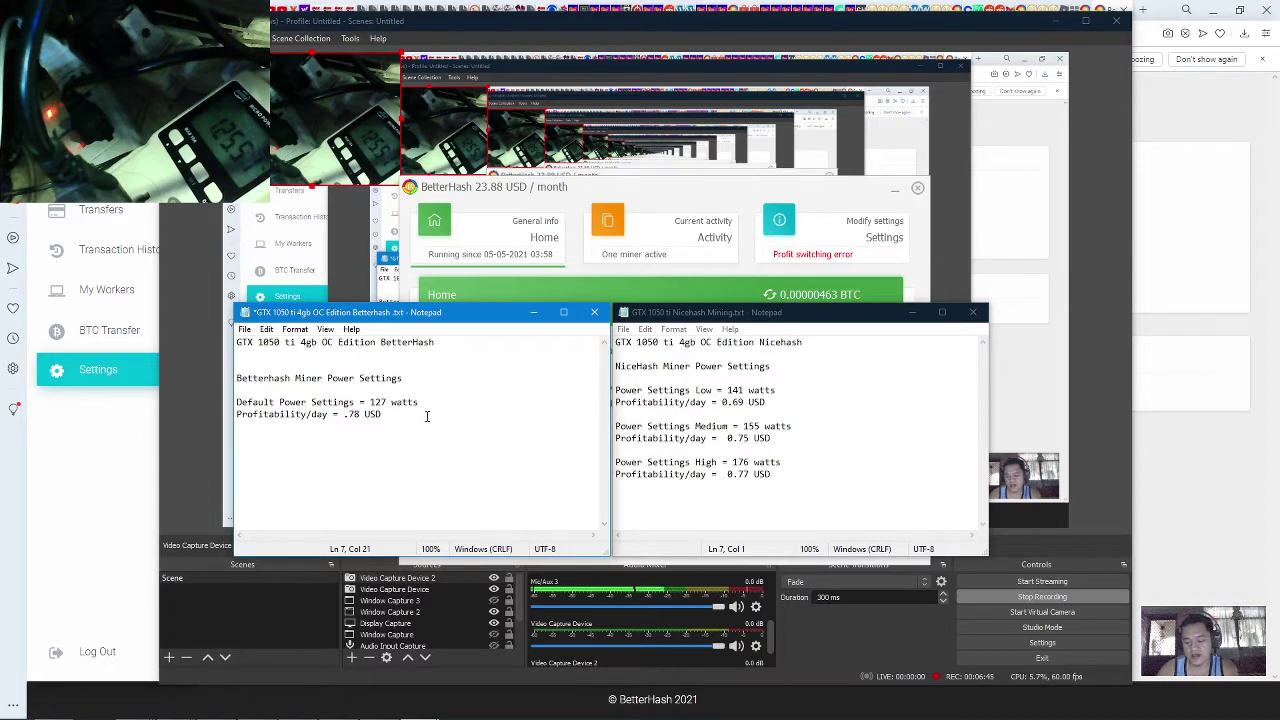
Step: Make profitability read 0.78 USD and highlight the 127-watt and 0.78 USD lines beside NiceHash's High lines
{"action": "type", "text": "0"}
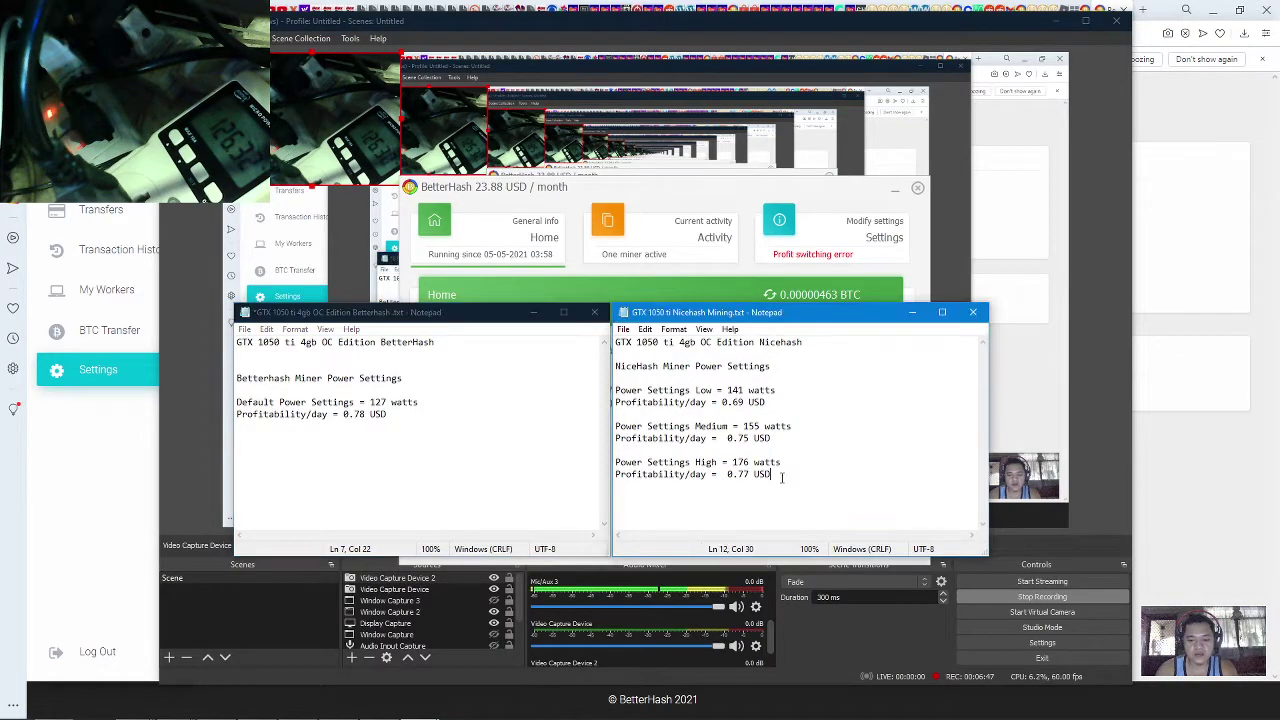
{"action": "left_click_drag", "start_coordinate": [771, 474], "coordinate": [615, 462]}
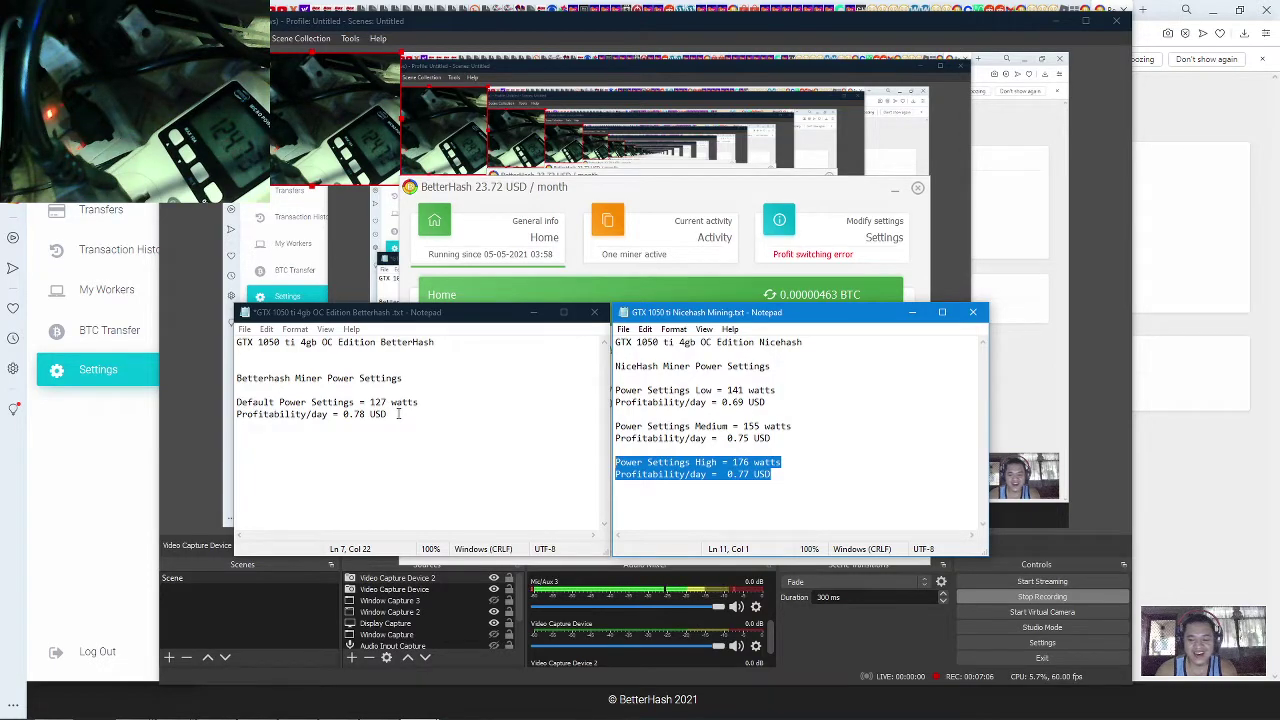
{"action": "left_click", "coordinate": [398, 413]}
{"action": "left_click_drag", "start_coordinate": [398, 413], "coordinate": [230, 400]}
{"action": "left_click", "coordinate": [375, 414]}
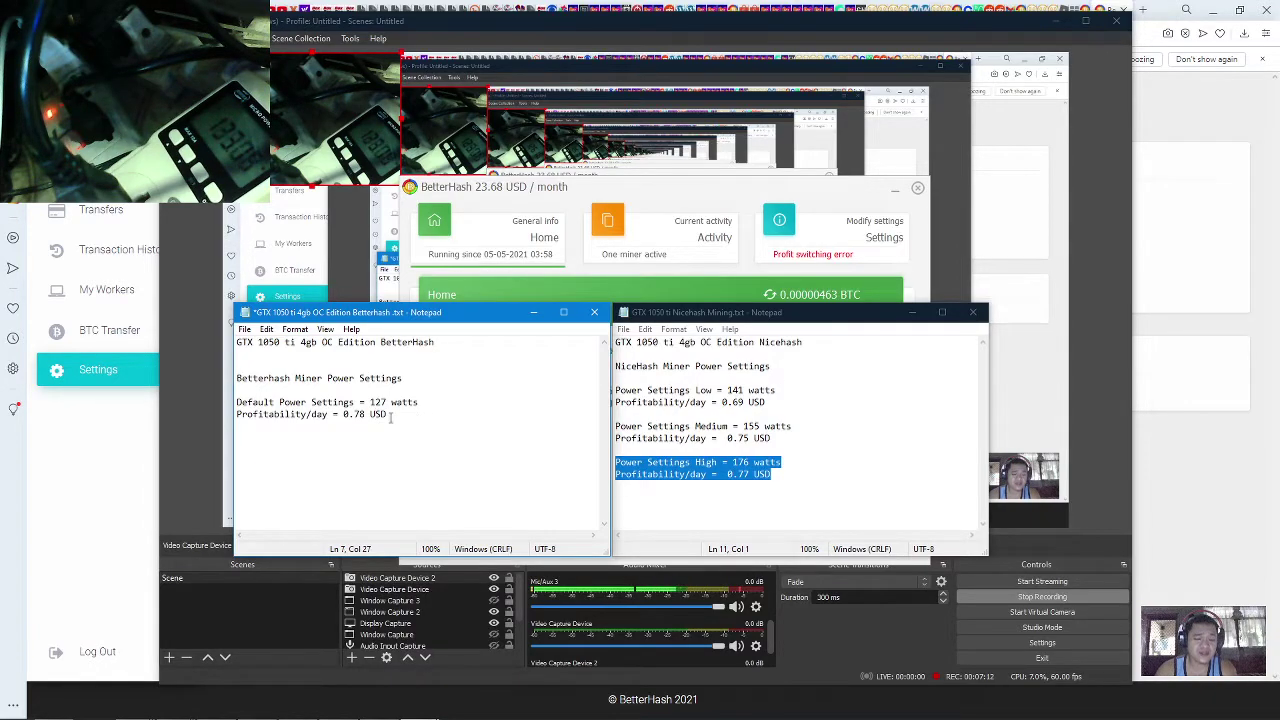
{"action": "left_click_drag", "start_coordinate": [390, 414], "coordinate": [228, 403]}
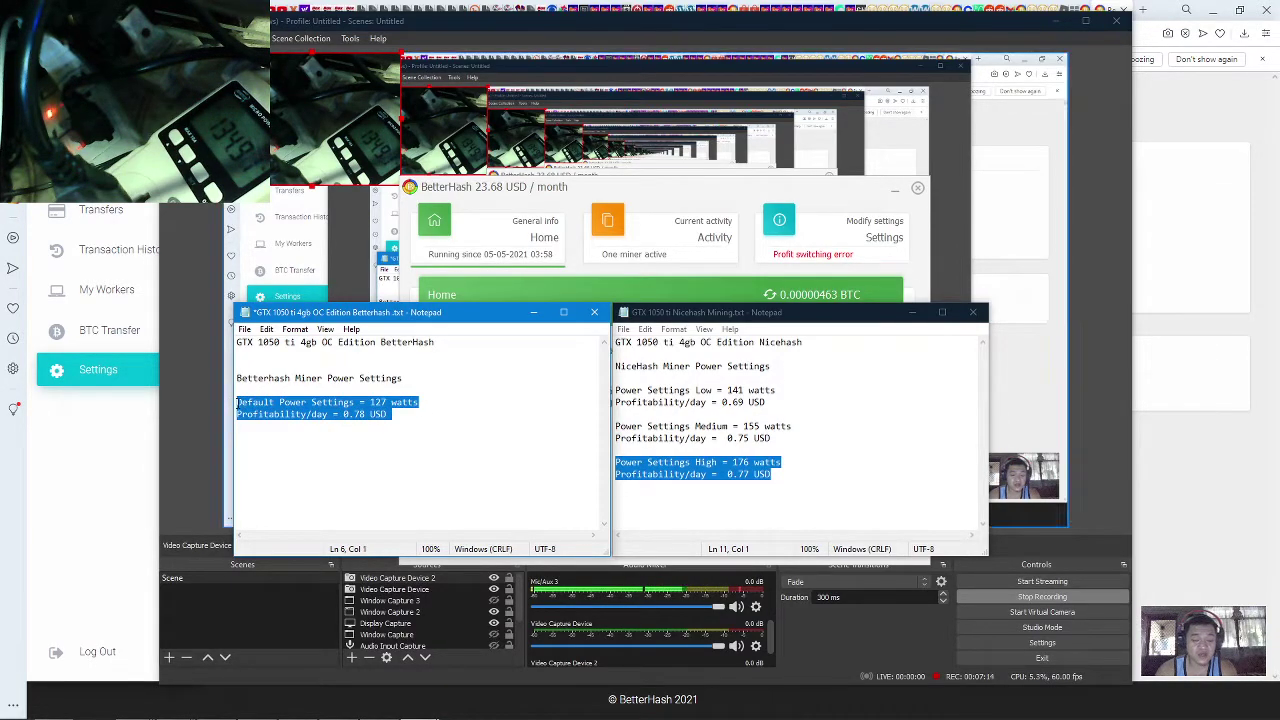
{"action": "left_click", "coordinate": [395, 402]}
{"action": "left_click_drag", "start_coordinate": [397, 418], "coordinate": [221, 406]}
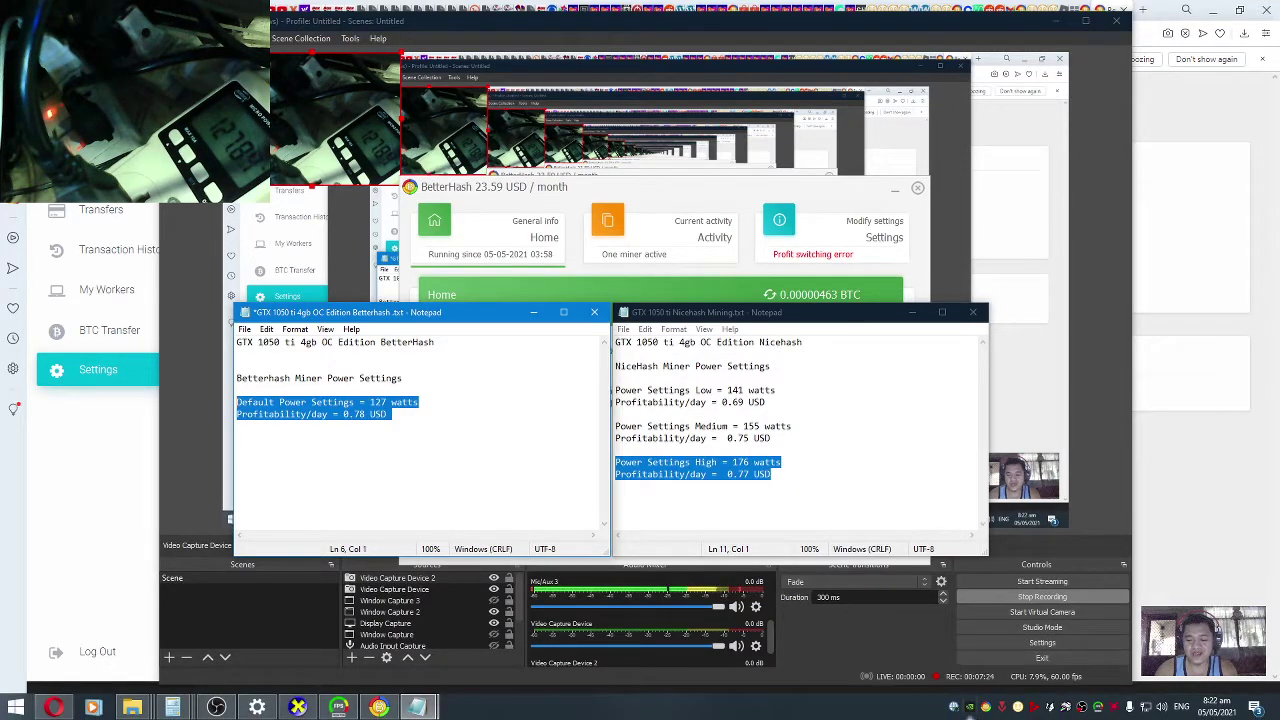
Step: Deselect the notes and raise BetterHash, now estimating 0.75 USD daily and 23.10 USD monthly
{"action": "left_click", "coordinate": [422, 418]}
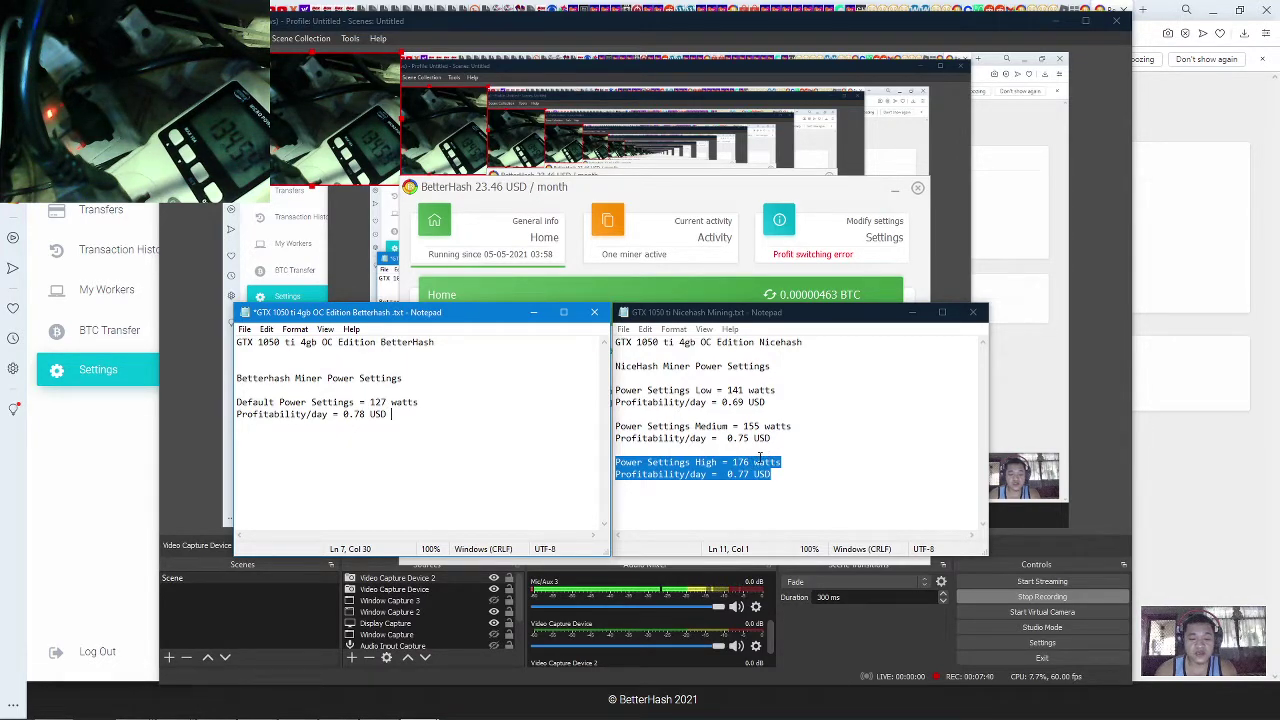
{"action": "left_click", "coordinate": [650, 188]}
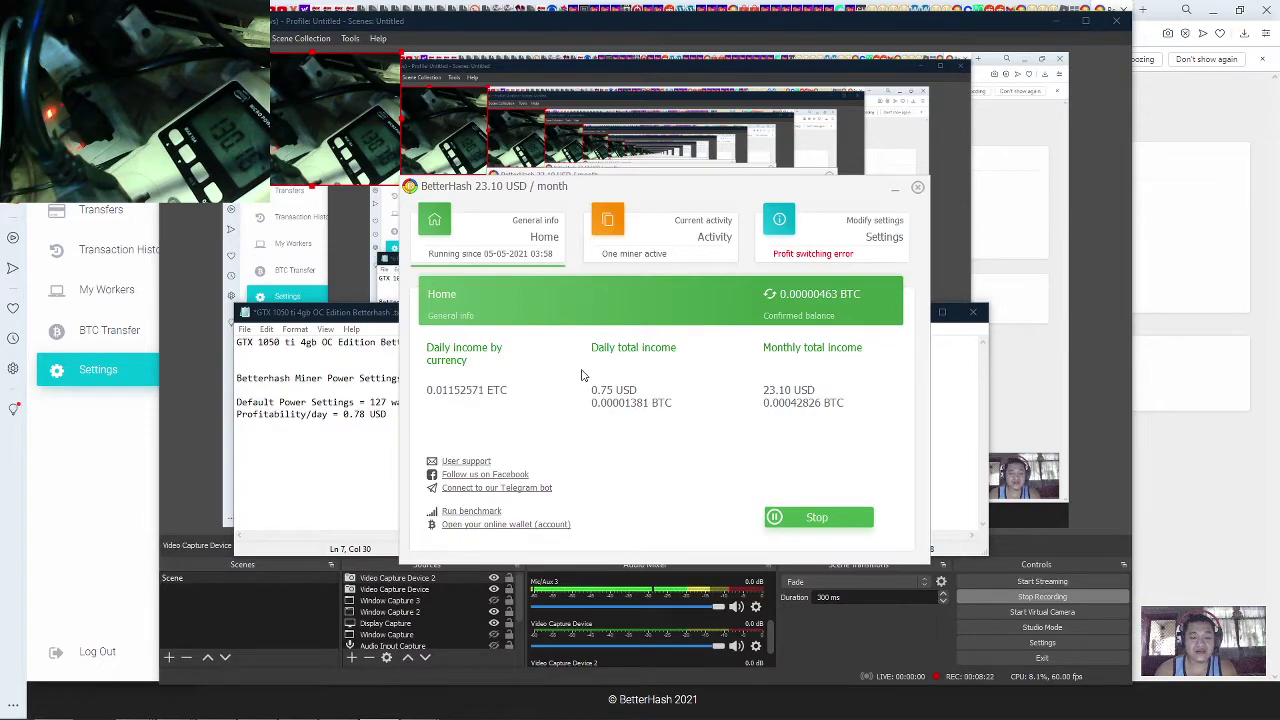
Step: Move the BetterHash window left and reopen its Miners settings showing the GTX 1050 Ti
{"action": "mouse_move", "coordinate": [783, 188]}
{"action": "left_mouse_down"}
{"action": "mouse_move", "coordinate": [403, 214]}
{"action": "mouse_move", "coordinate": [722, 80]}
{"action": "left_mouse_up"}
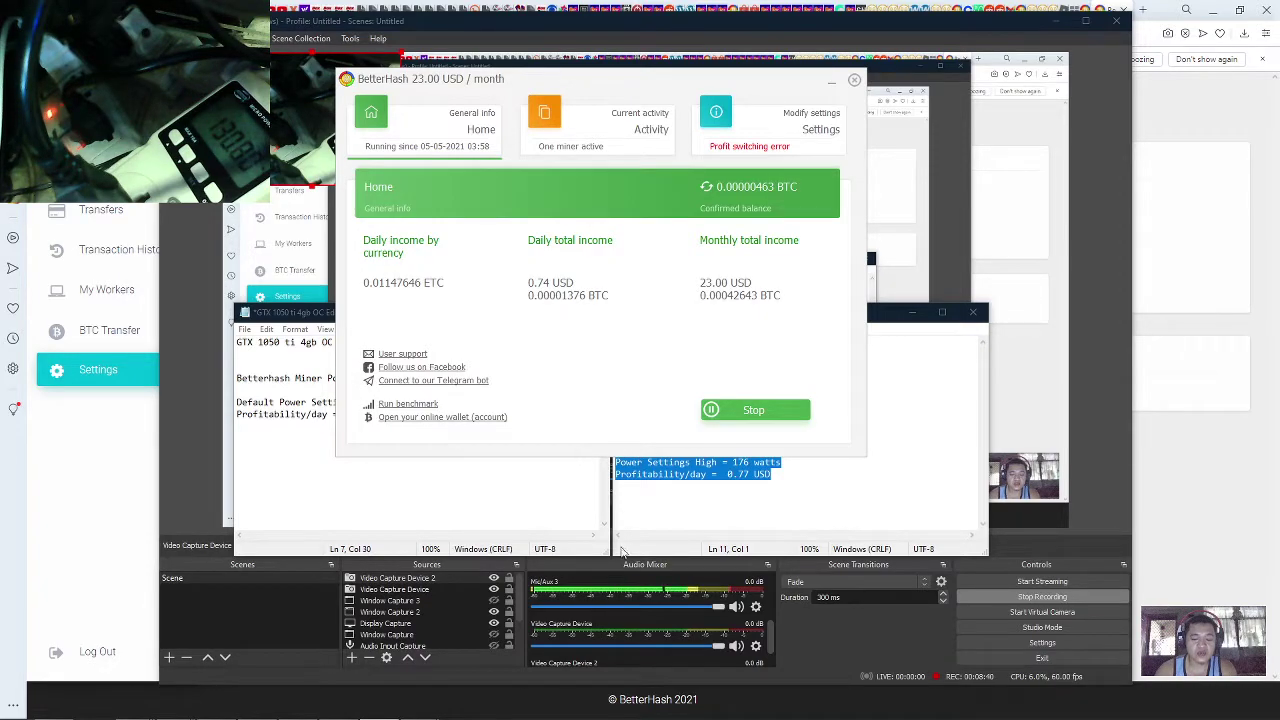
{"action": "left_click", "coordinate": [412, 708]}
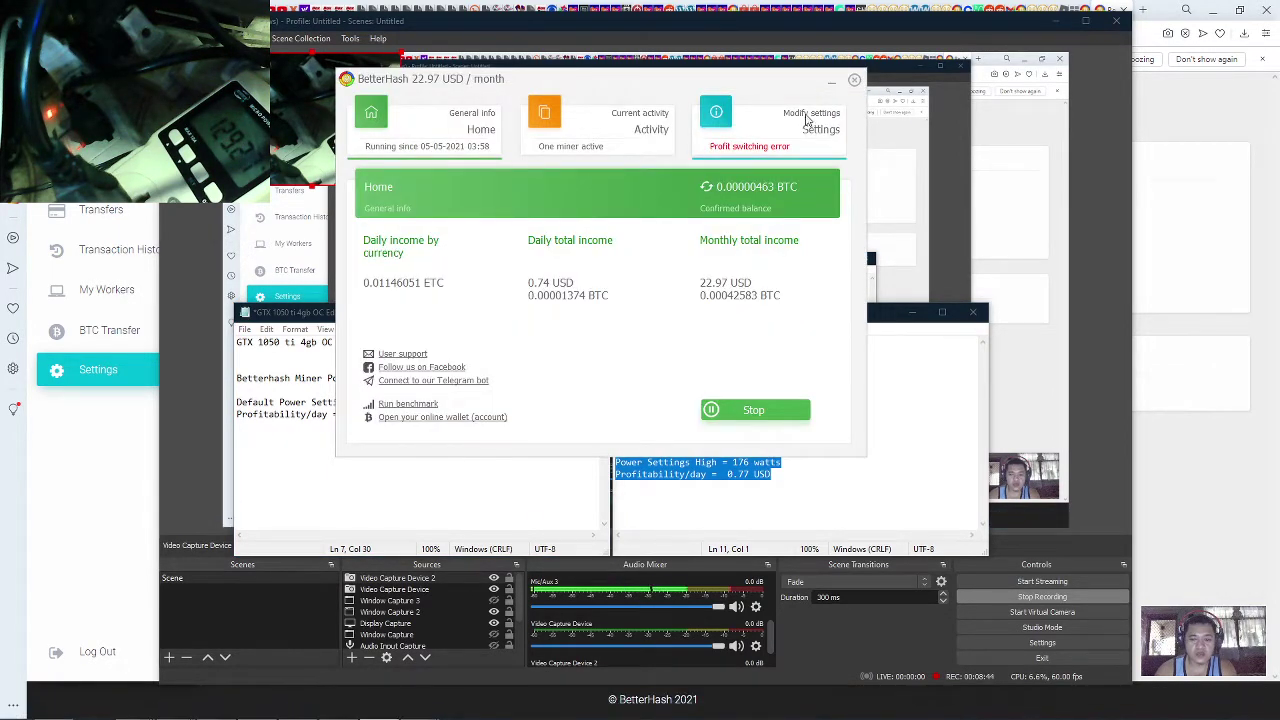
{"action": "left_click", "coordinate": [812, 130]}
{"action": "left_click", "coordinate": [601, 256]}
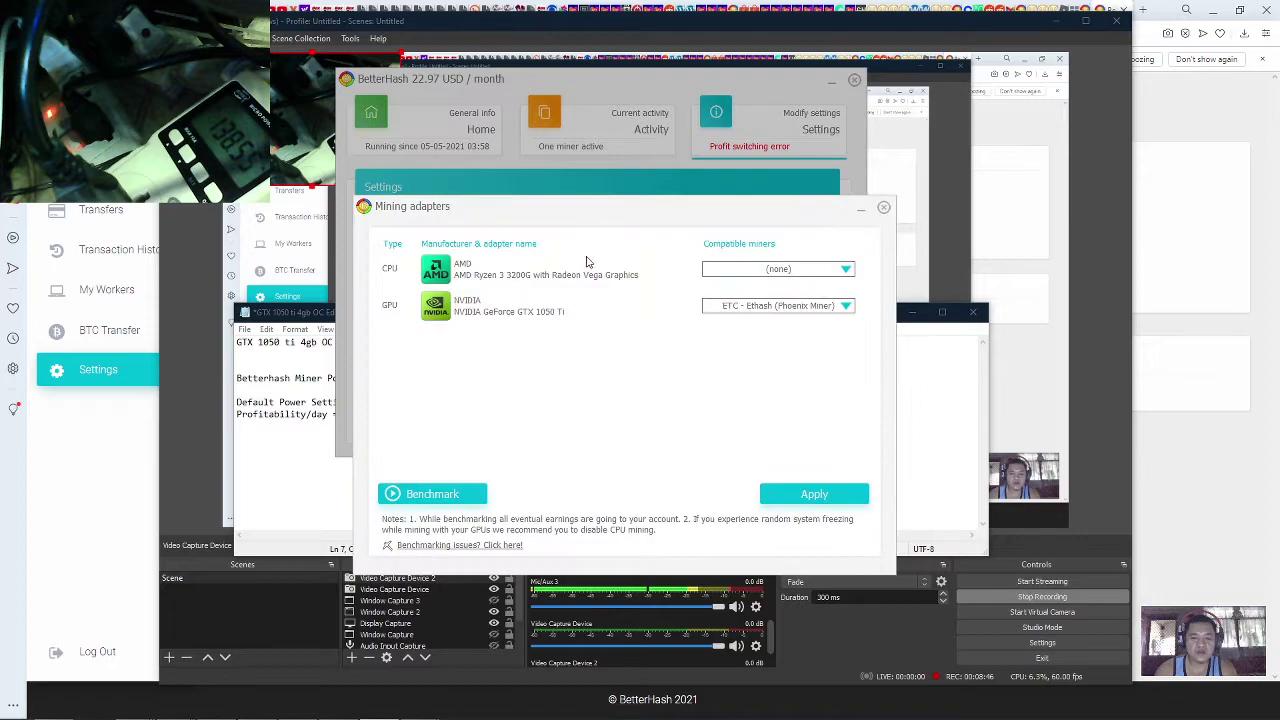
{"action": "left_click", "coordinate": [848, 308]}
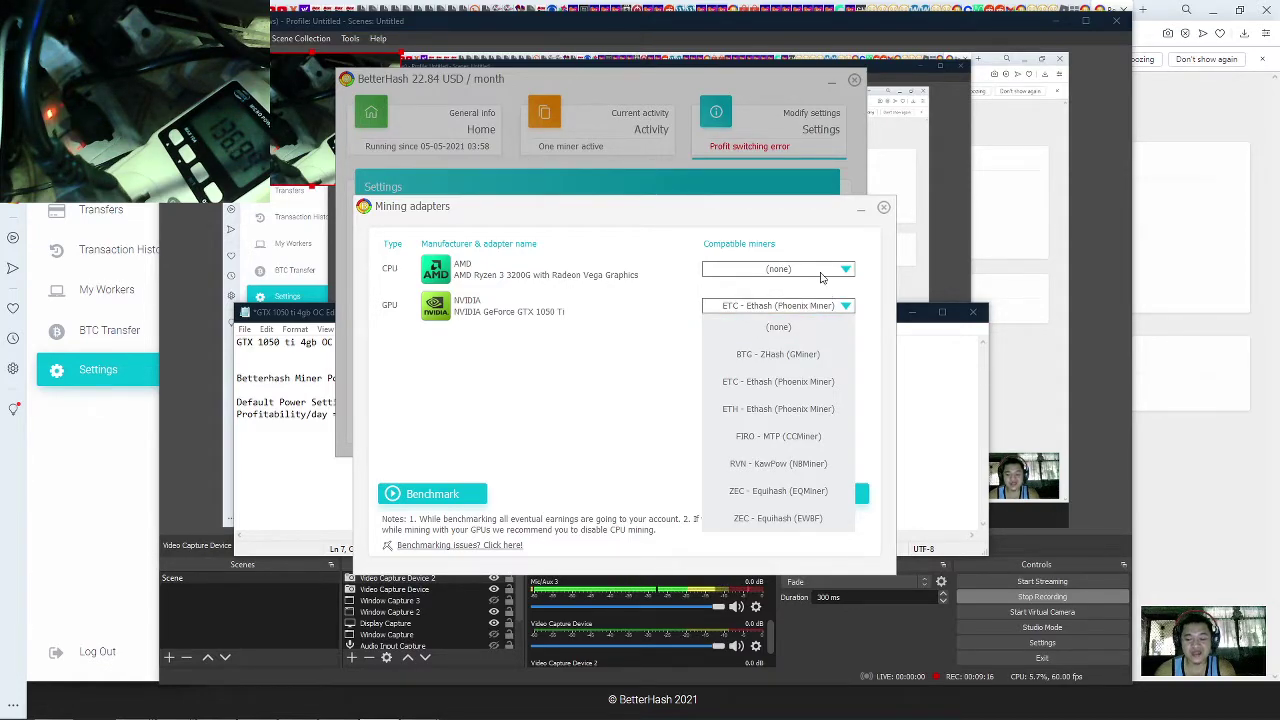
{"action": "left_click", "coordinate": [884, 210]}
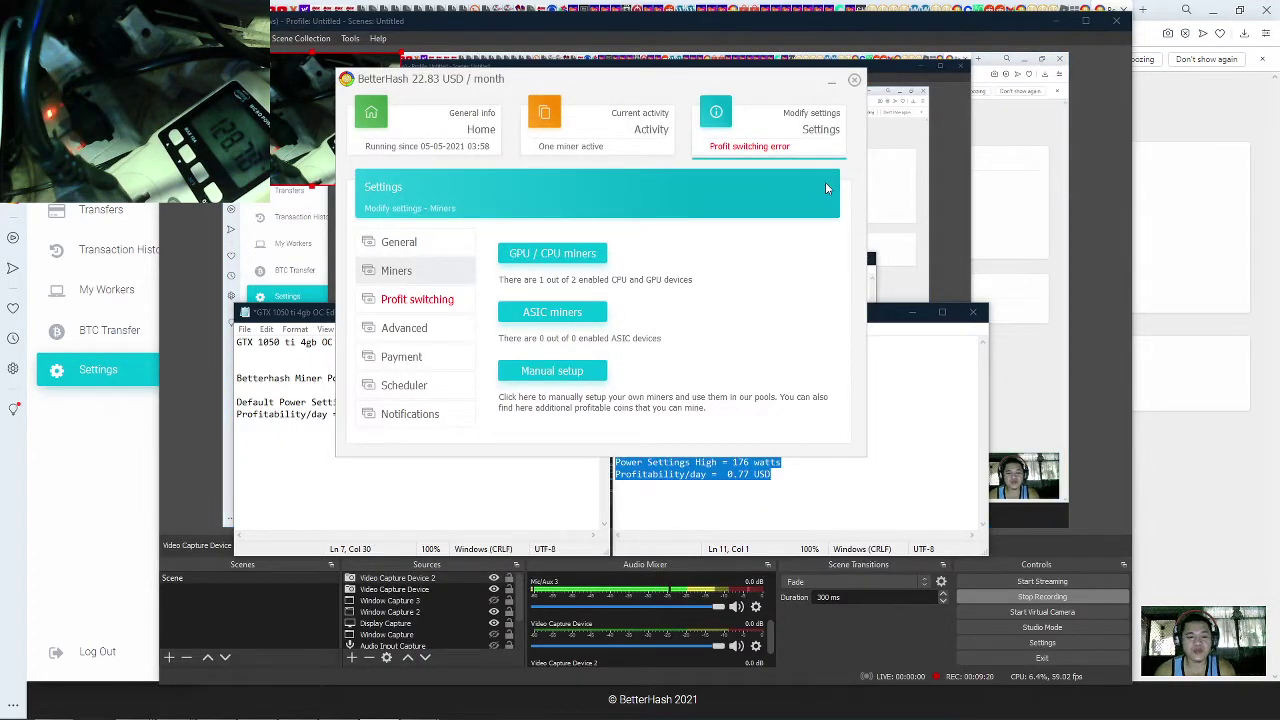
Step: Bring the BetterHash and NiceHash notes files forward, ending with the BetterHash notes active
{"action": "left_click", "coordinate": [294, 316]}
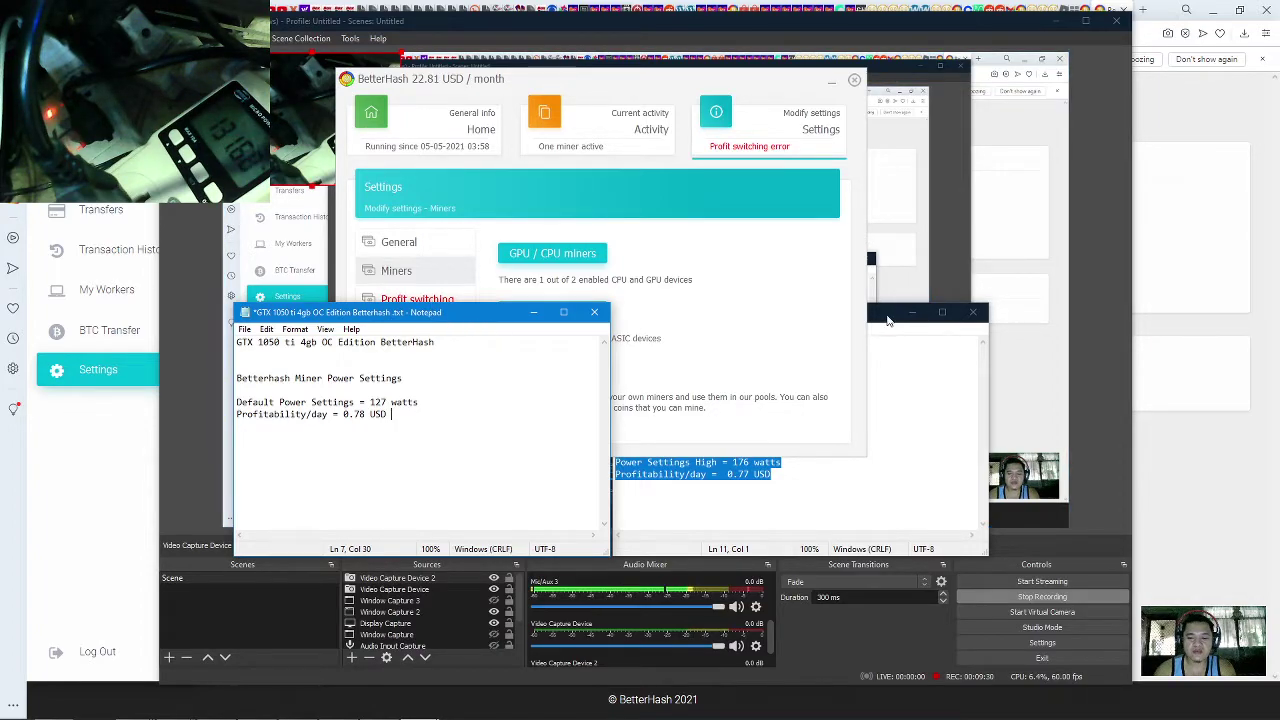
{"action": "left_click", "coordinate": [882, 318]}
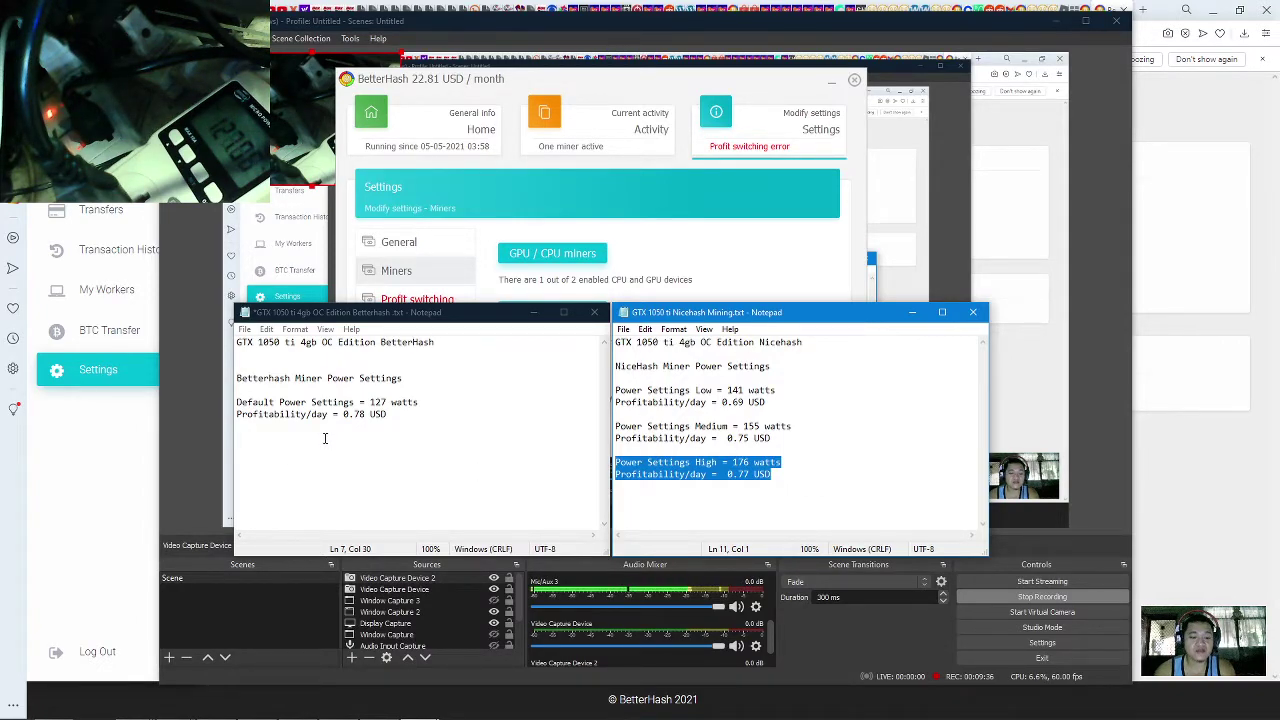
{"action": "left_click_drag", "start_coordinate": [359, 414], "coordinate": [396, 414]}
{"action": "left_click", "coordinate": [406, 402]}
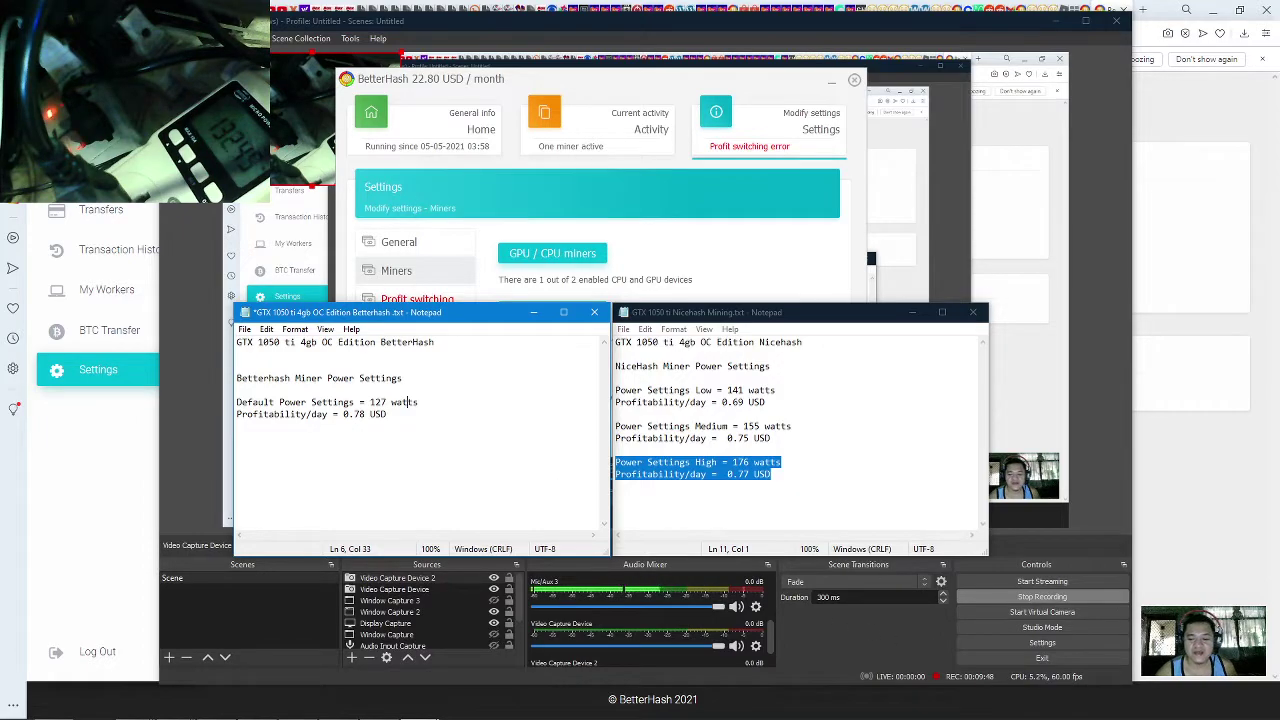
{"action": "left_click_drag", "start_coordinate": [468, 323], "coordinate": [470, 326]}
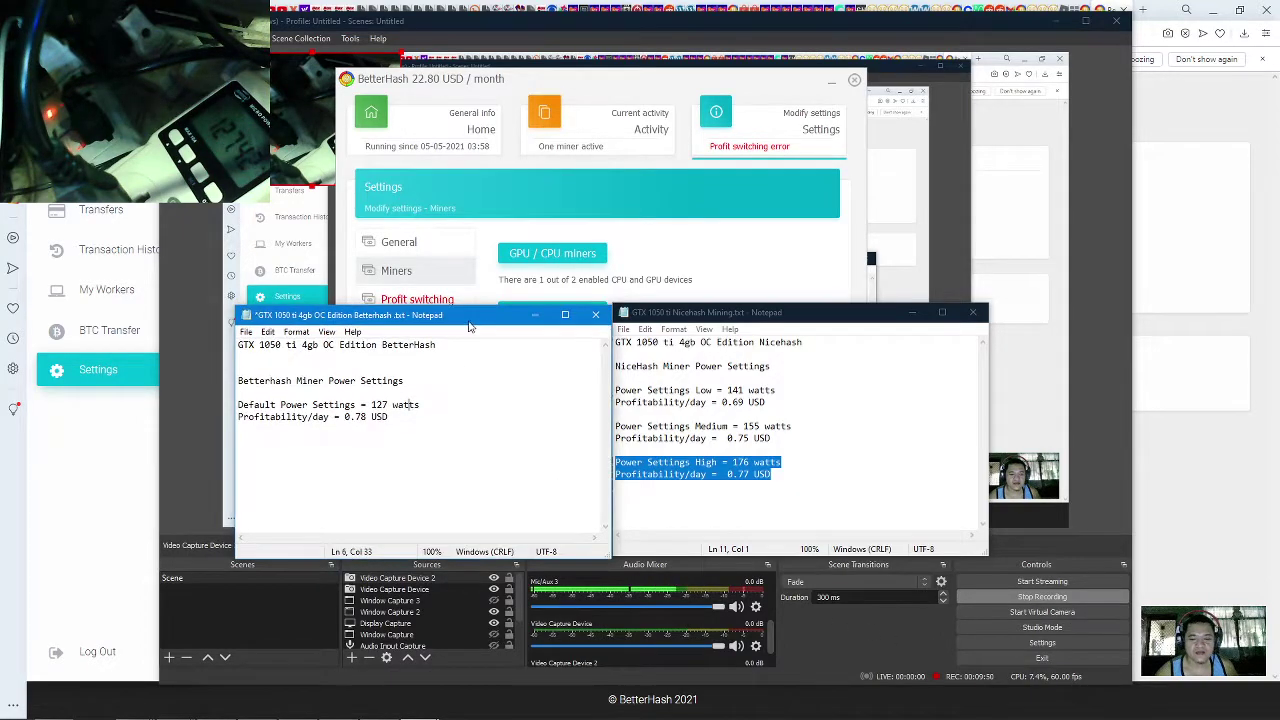